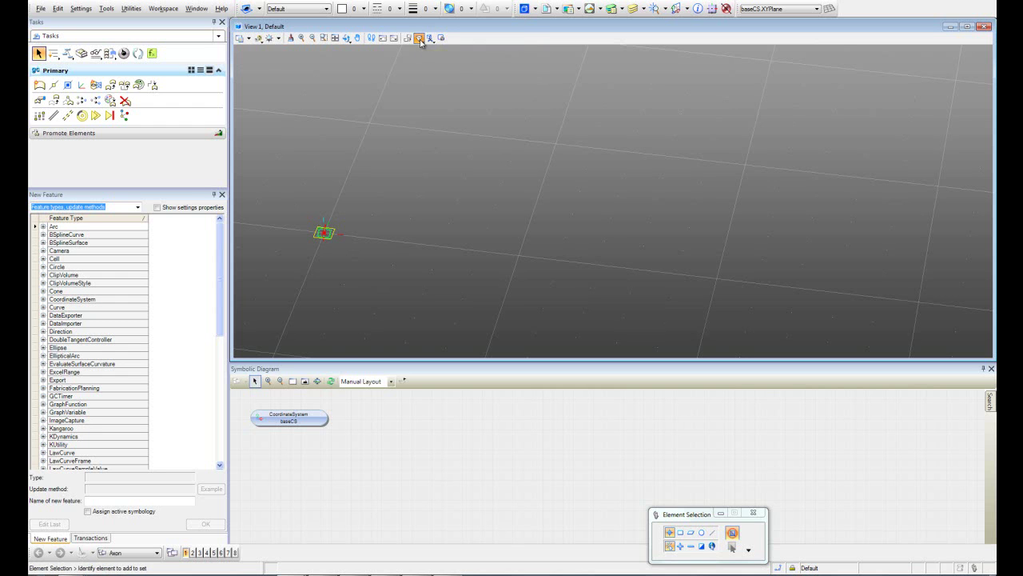
Step: Switch the view to Top View and pan so baseCS sits in the centre
click(422, 40)
click(472, 89)
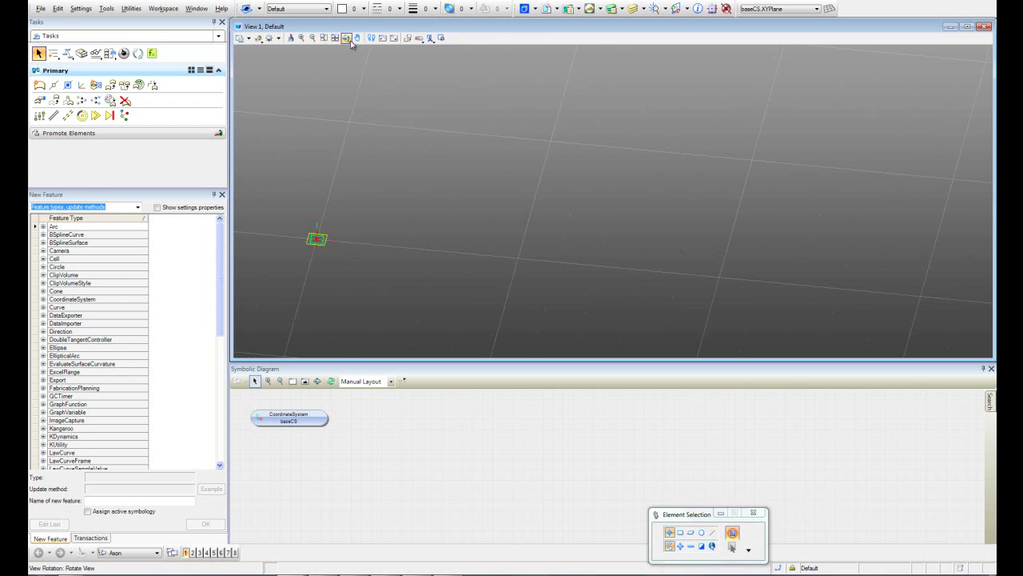
click(352, 40)
click(357, 62)
middle_drag(430, 247, 567, 192)
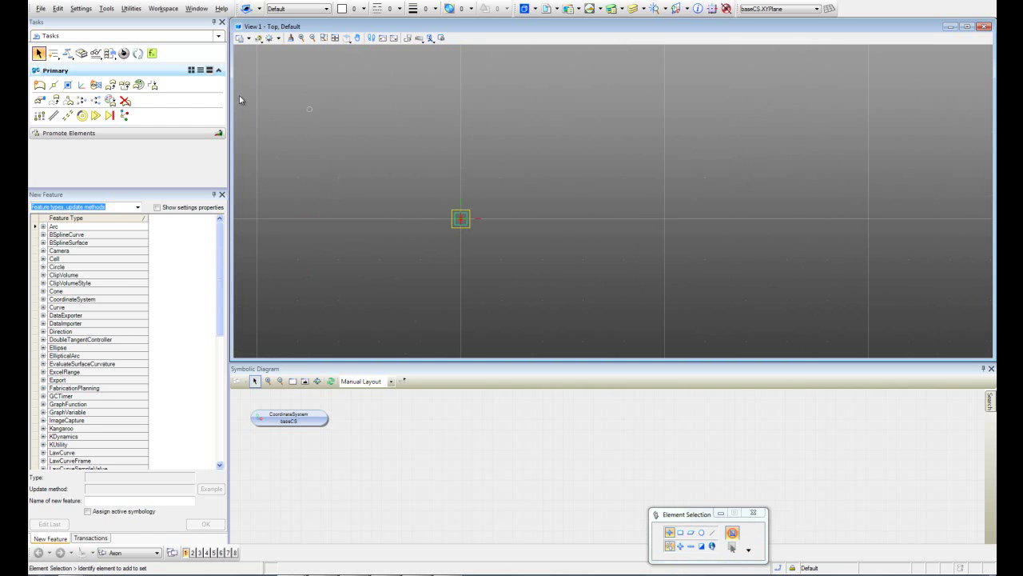
Step: Add graph variables H = 10 and XD = 5, correcting the mistyped XD value
click(123, 55)
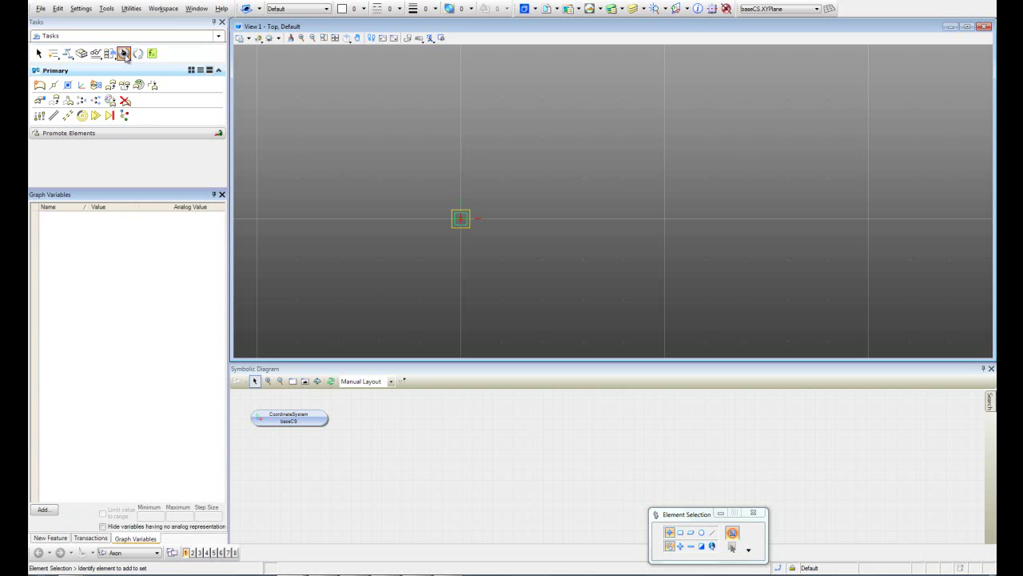
click(43, 509)
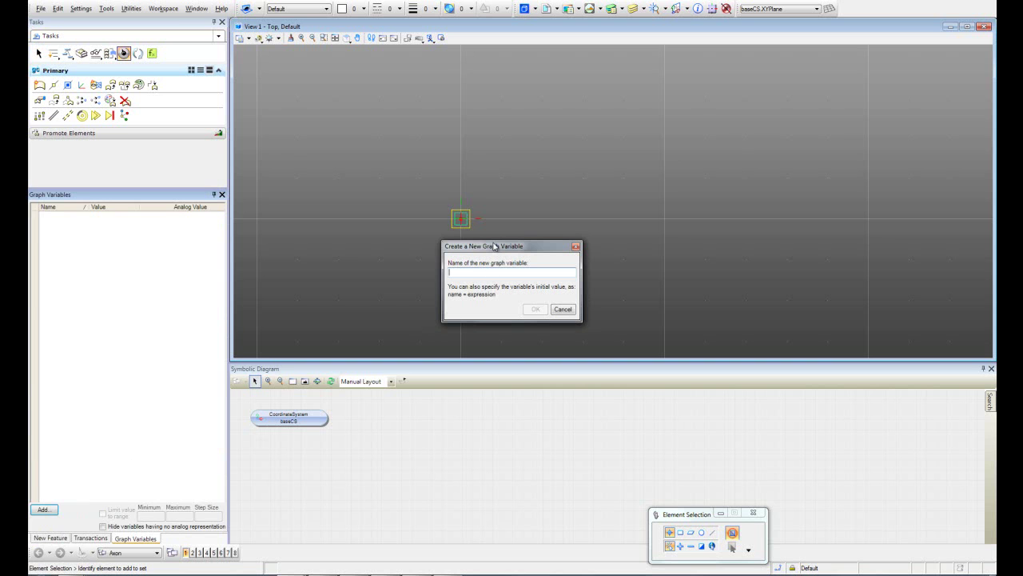
text(H=10)
click(536, 309)
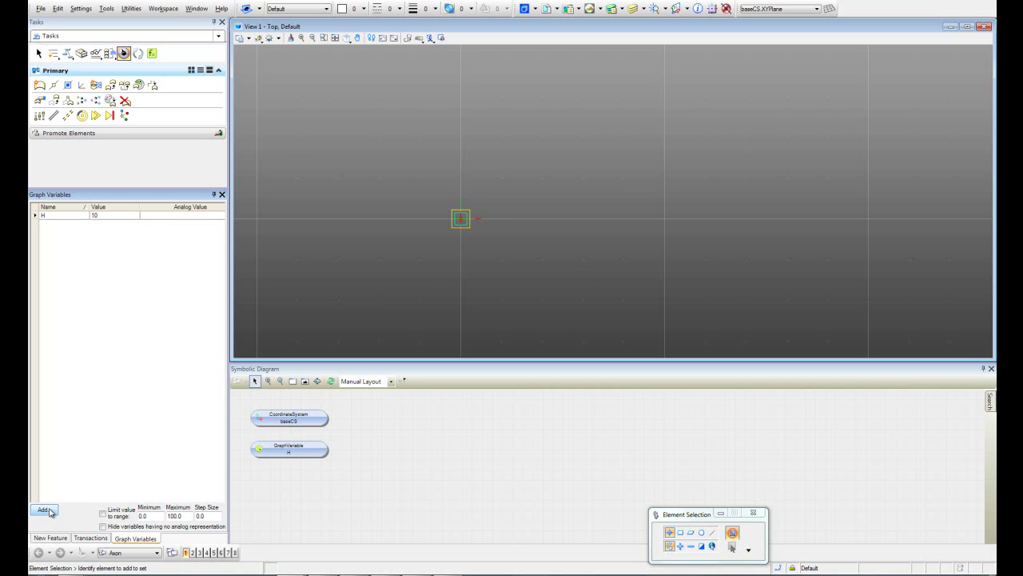
click(46, 510)
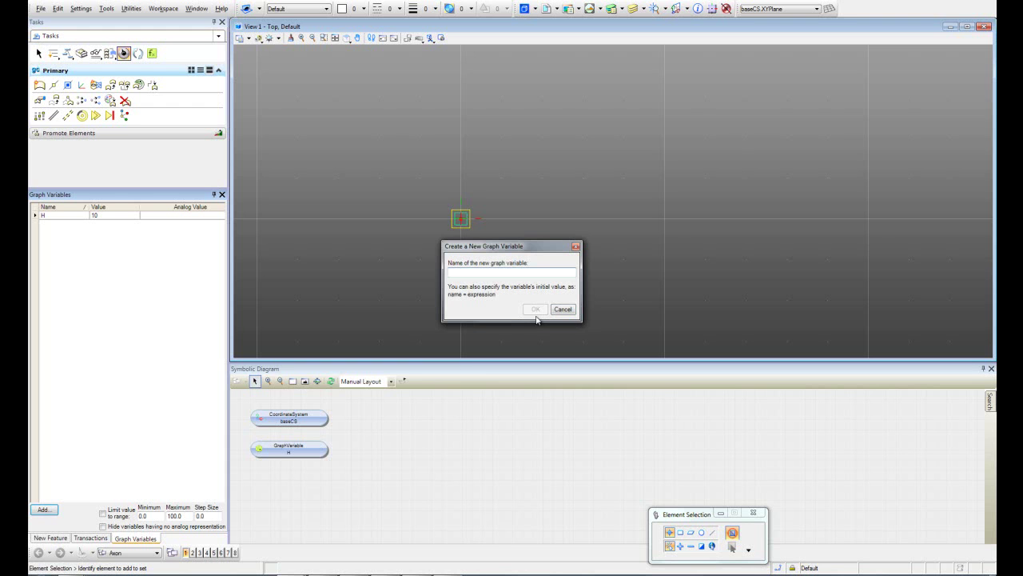
text(XD=1)
key(BackSpace)
text(5)
click(535, 309)
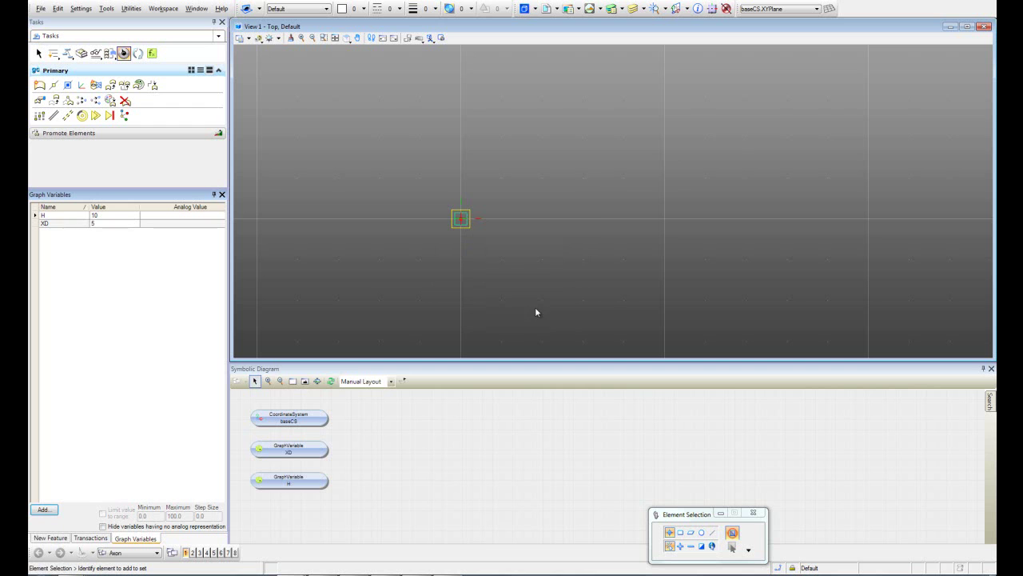
Step: Add the graph variable YD = 2 and show the transaction history
click(43, 510)
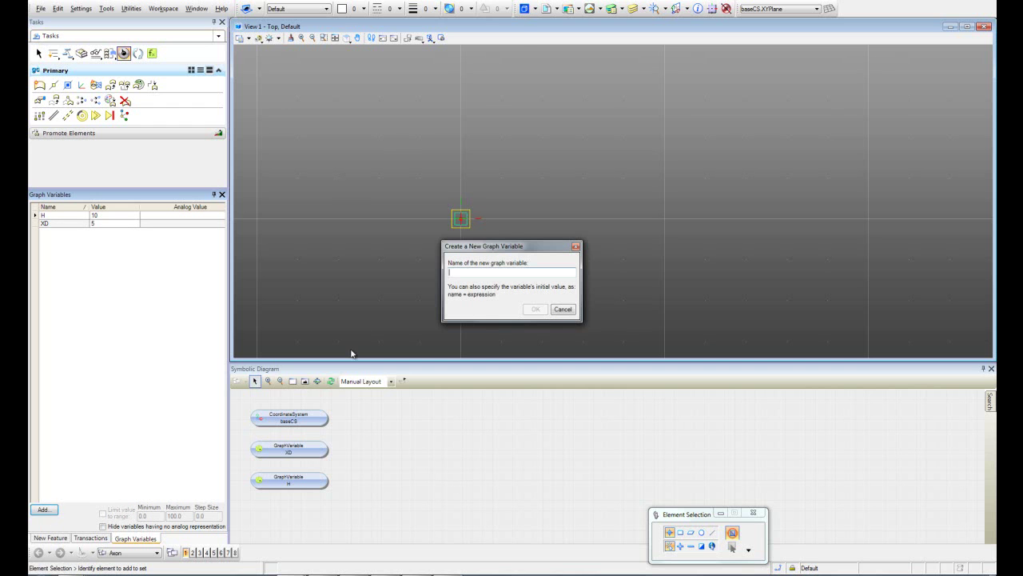
text(YD=2)
click(533, 308)
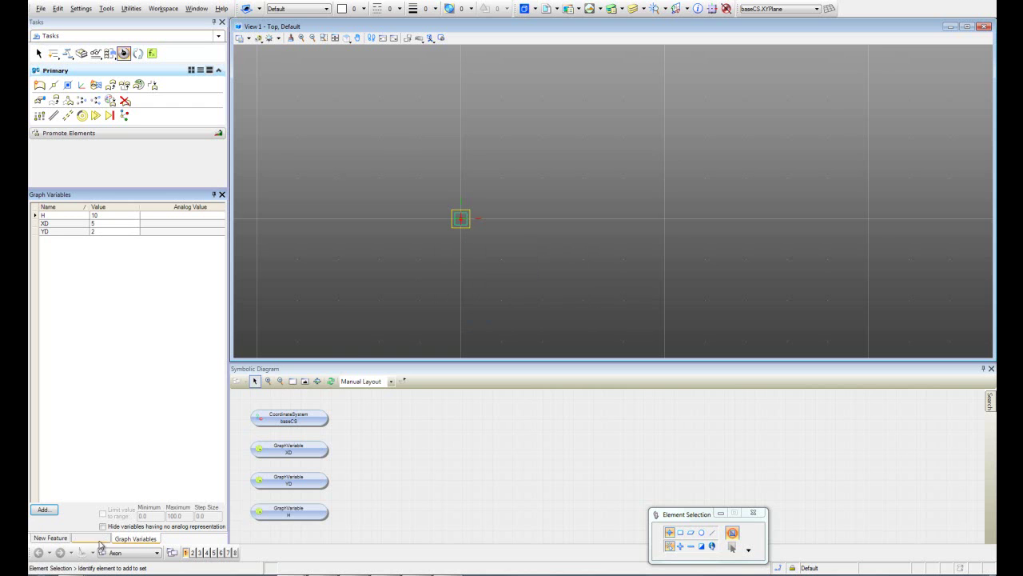
click(91, 537)
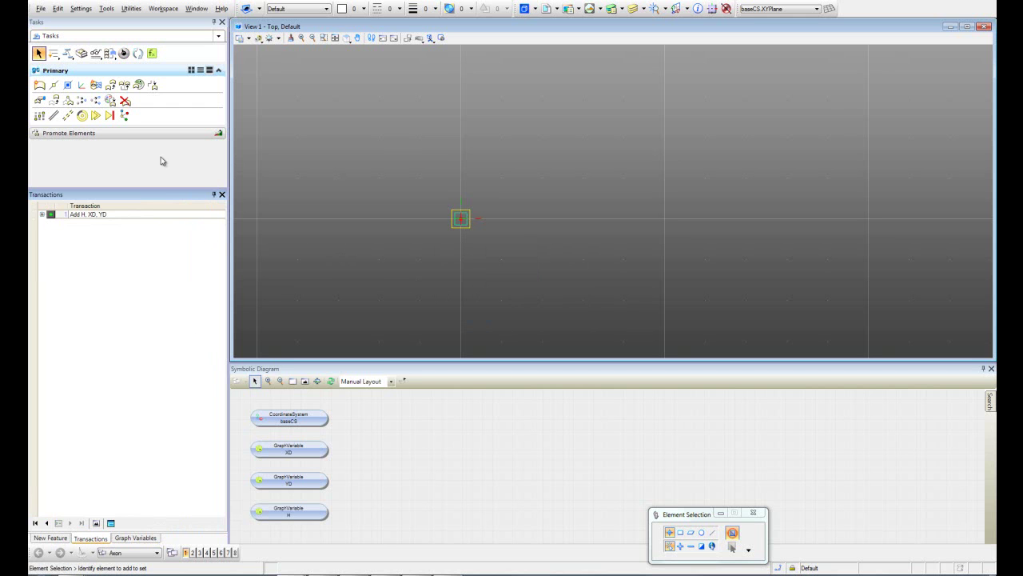
Step: Place point01 on the grid right of baseCS, then zoom out and orbit into 3D
click(53, 85)
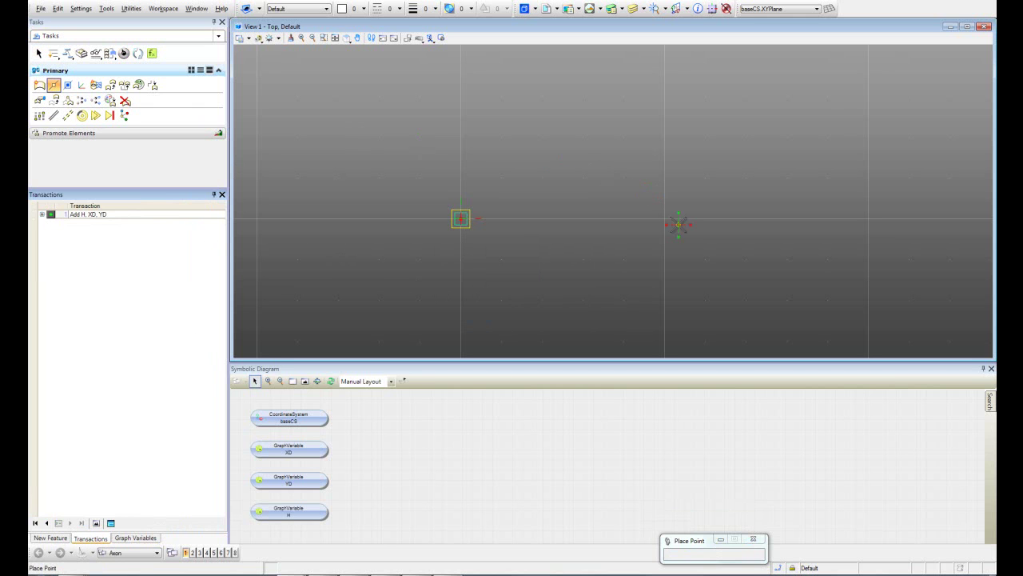
click(664, 218)
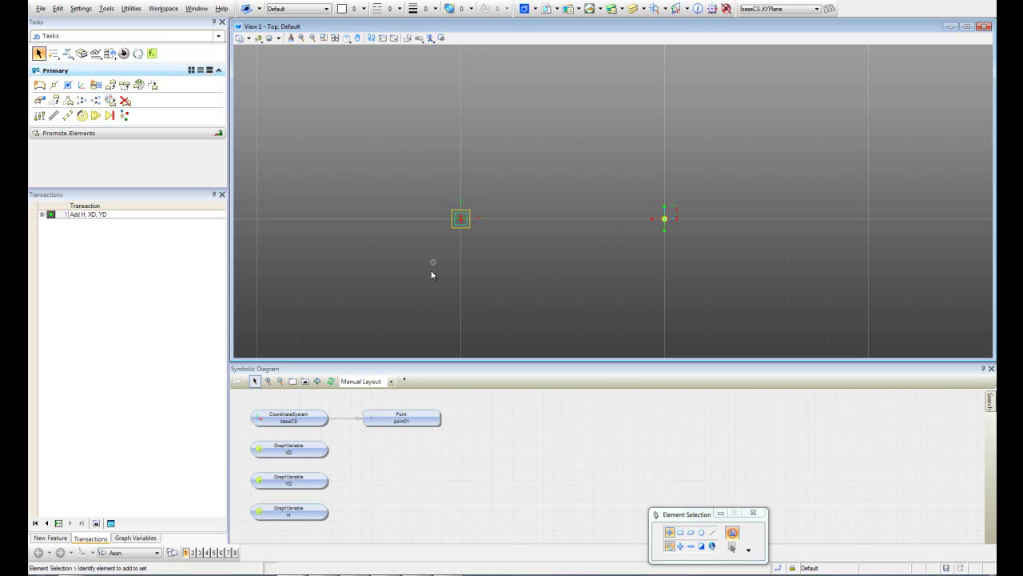
scroll(347, 271, down, 2)
shift+middle_drag(407, 306, 546, 218)
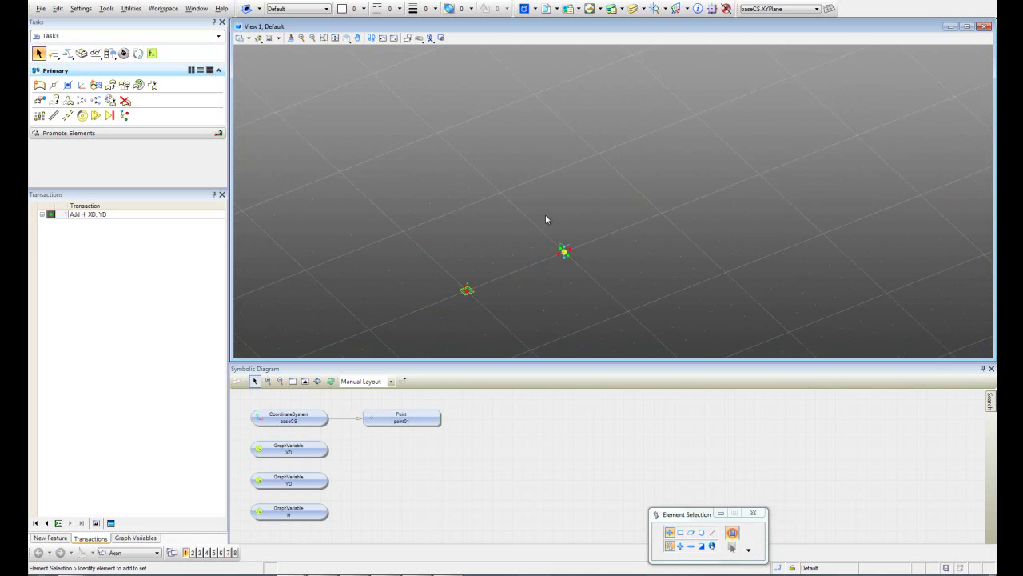
middle_drag(503, 256, 507, 228)
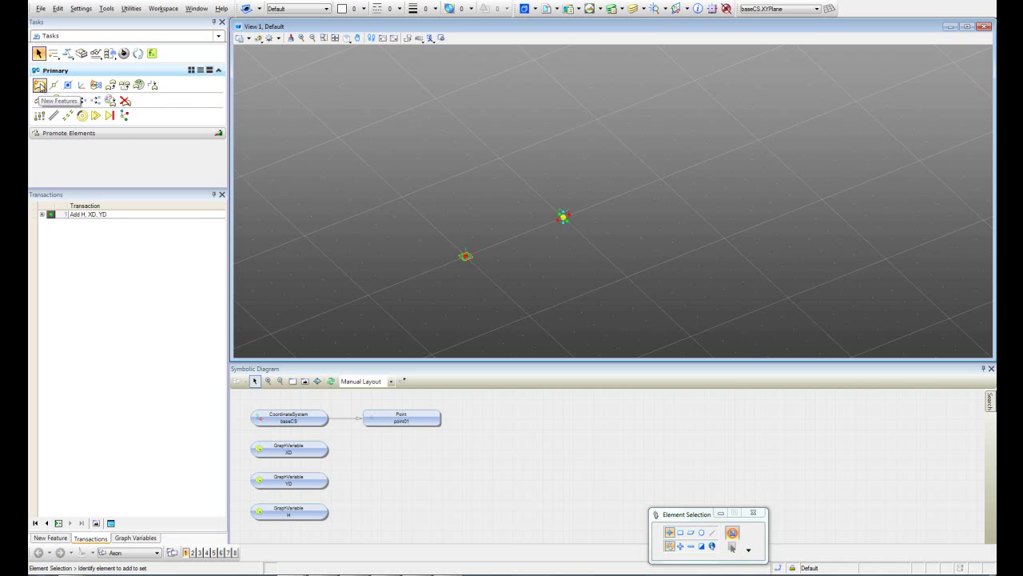
Step: Start a CoordinateSystem ByUniversalTransform feature with baseCS as its host
click(39, 86)
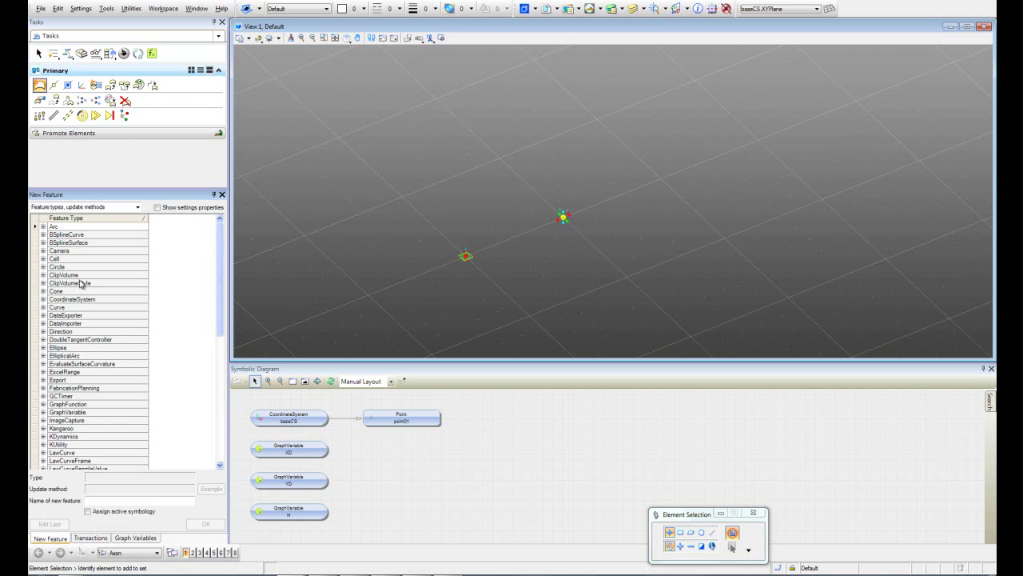
click(44, 299)
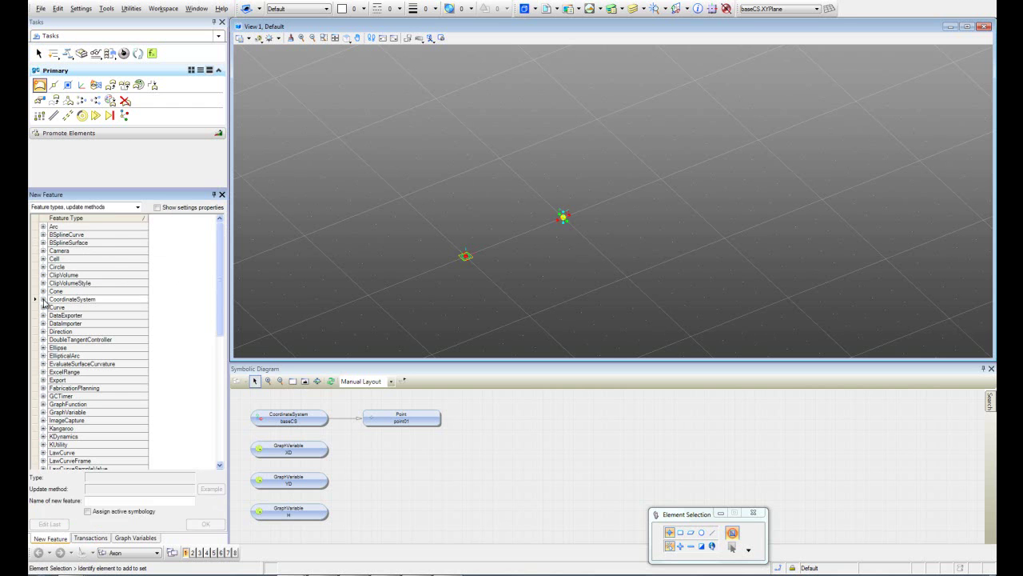
drag(220, 291, 220, 319)
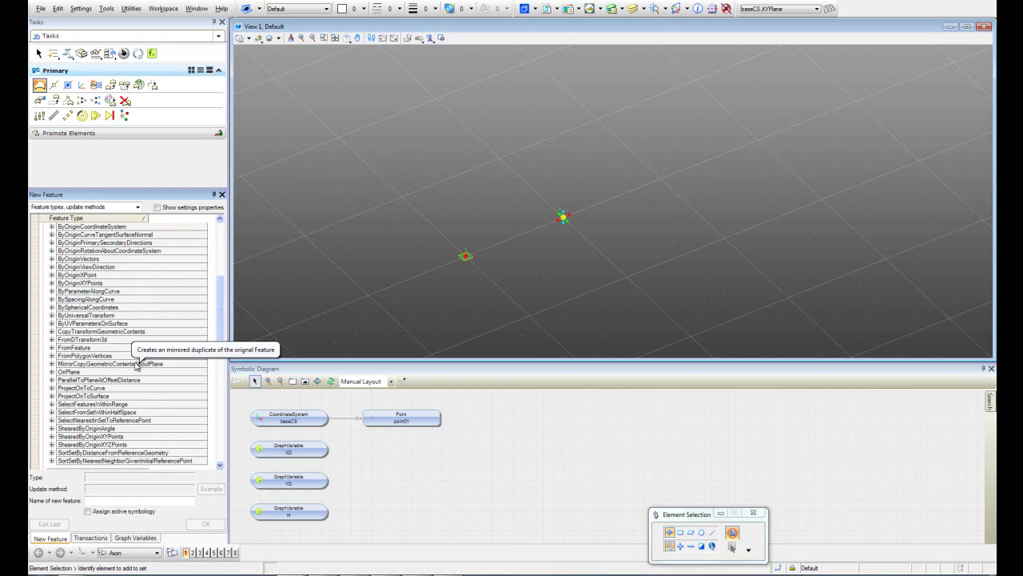
click(56, 317)
click(52, 315)
click(167, 336)
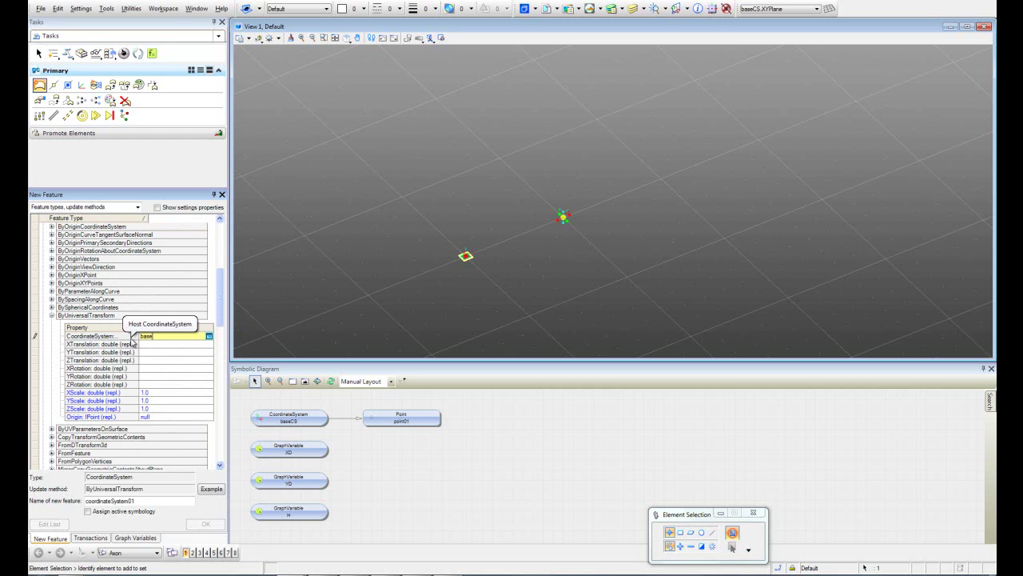
text(CS)
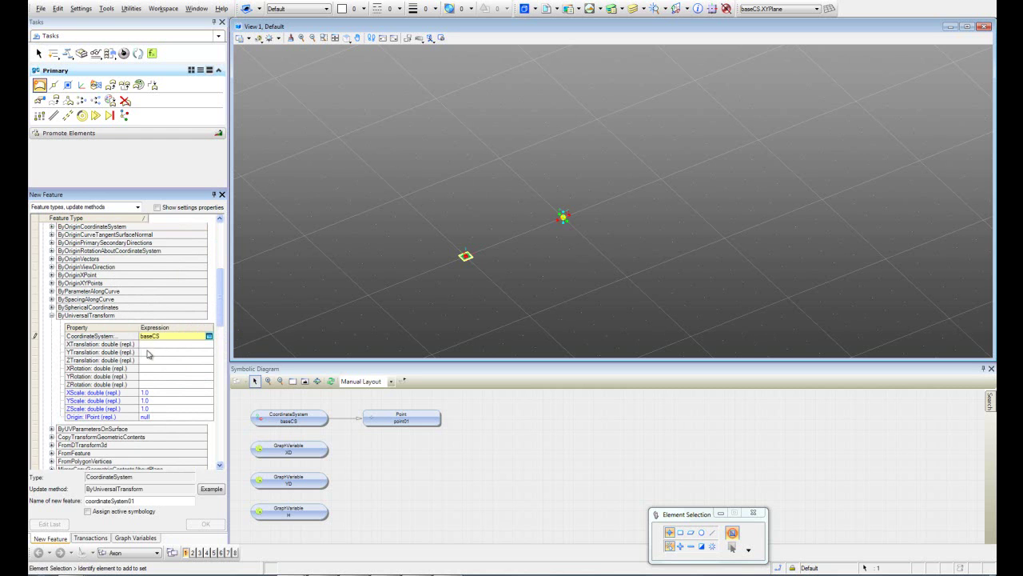
click(156, 344)
Step: Enter 0 for all X, Y, Z translations and rotations
text(0)
key(Return)
text(0)
key(Return)
text(0)
key(Return)
text(0)
key(Return)
text(0)
key(Return)
text(0)
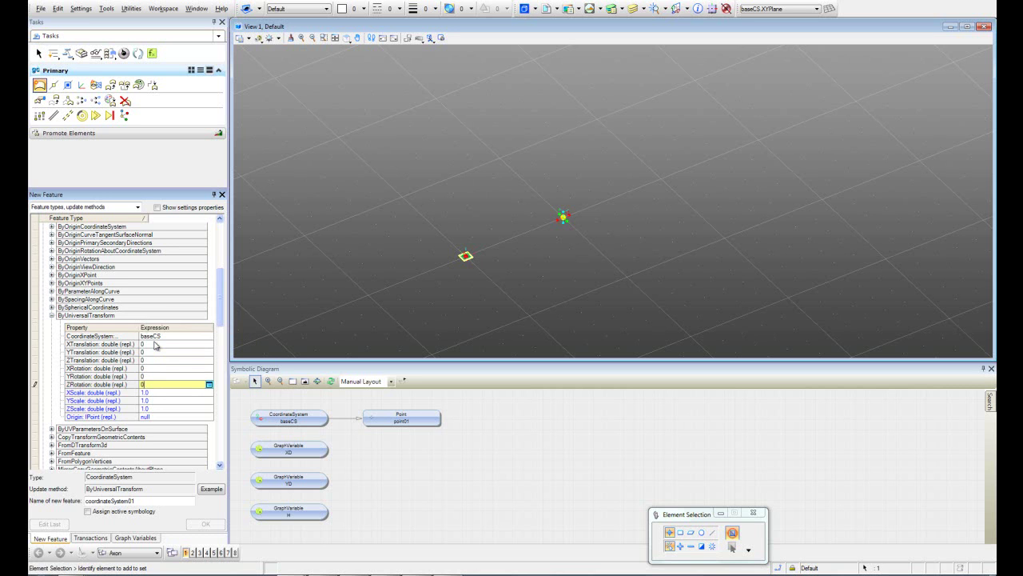
Step: Set the origin to point01 and create coordinateSystem01
click(172, 418)
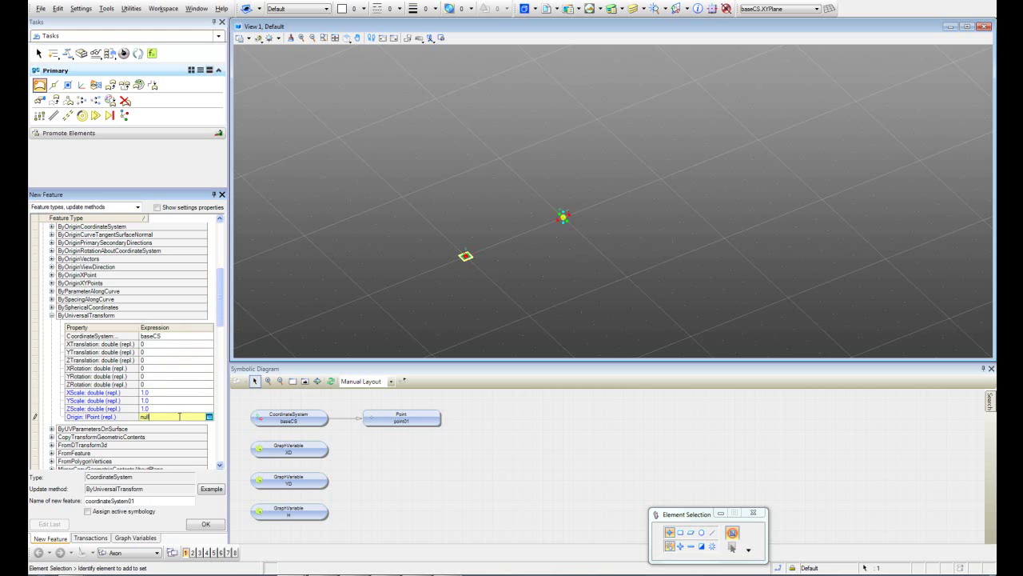
click(420, 425)
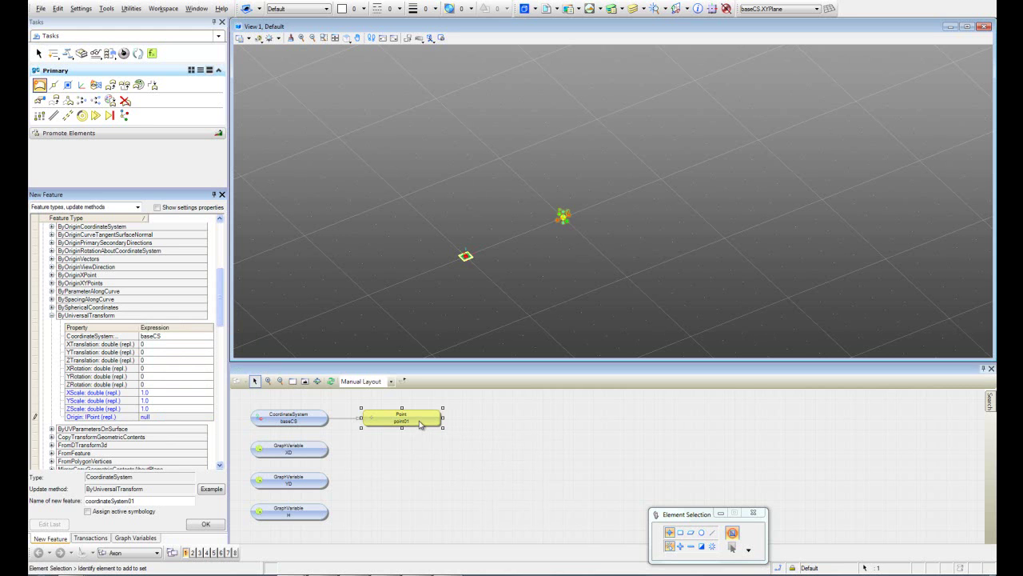
click(205, 525)
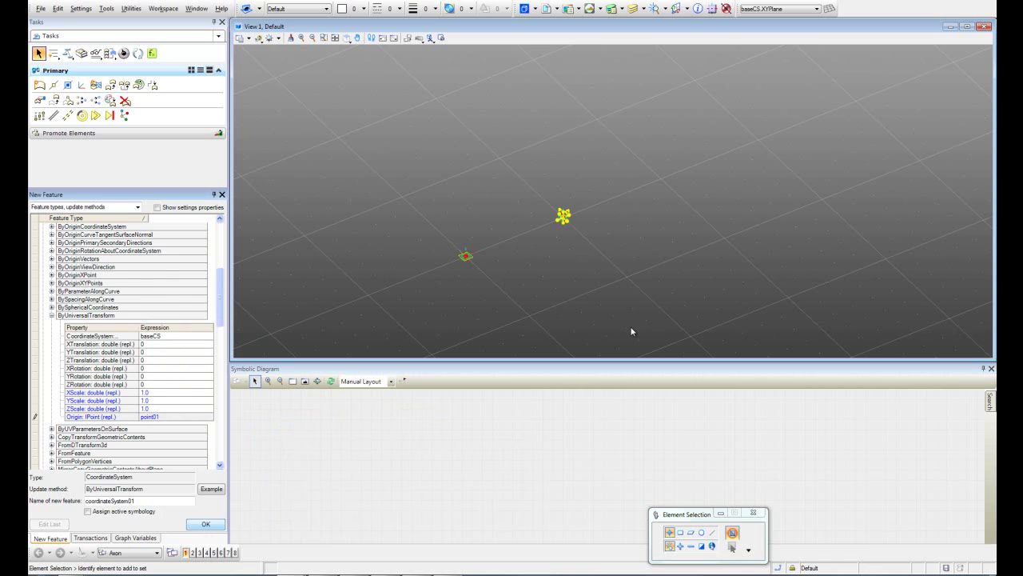
scroll(581, 212, up, 2)
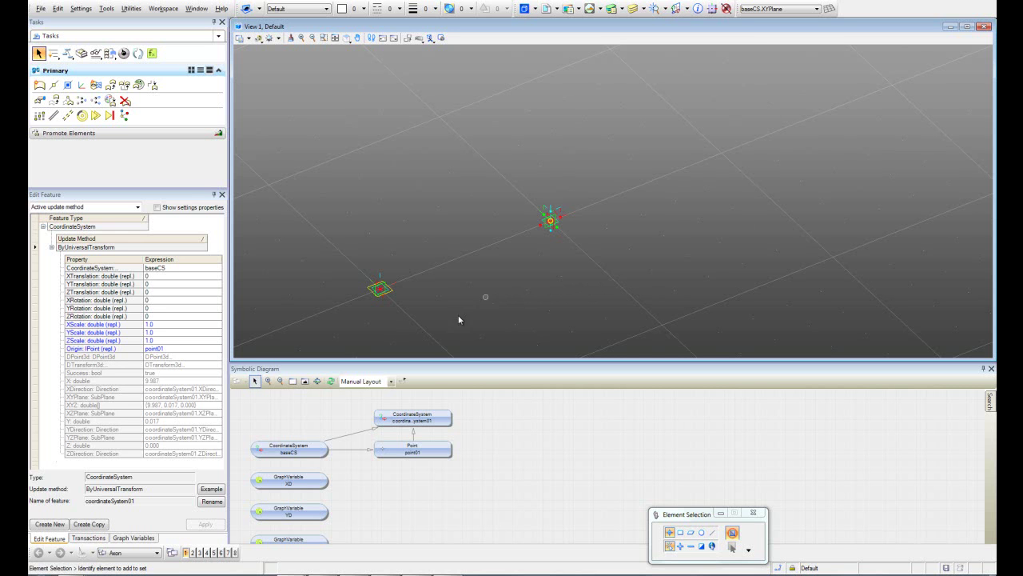
Step: Rename point01 to basep and coordinateSystem01 to CSsolid
click(210, 503)
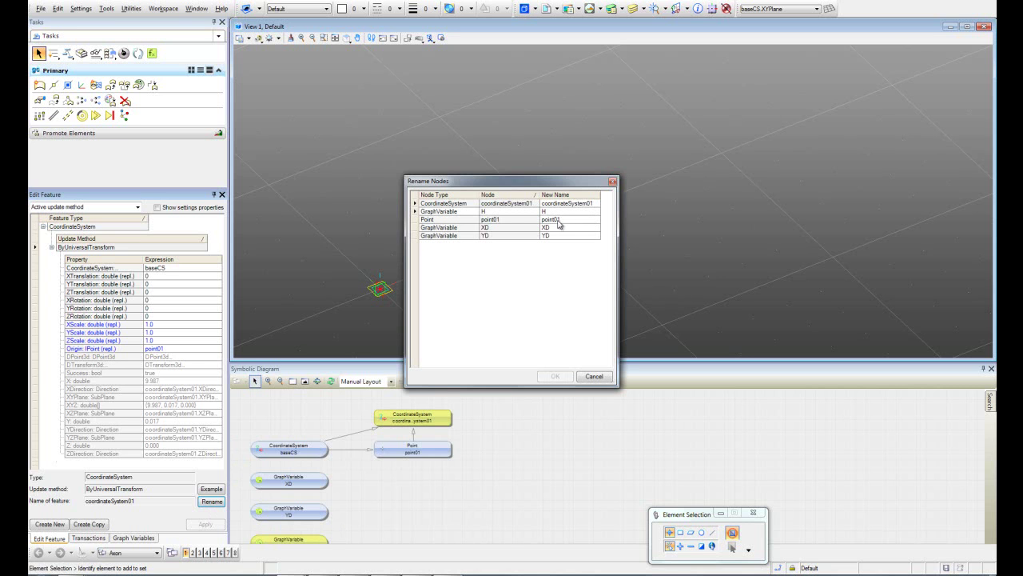
double_click(569, 221)
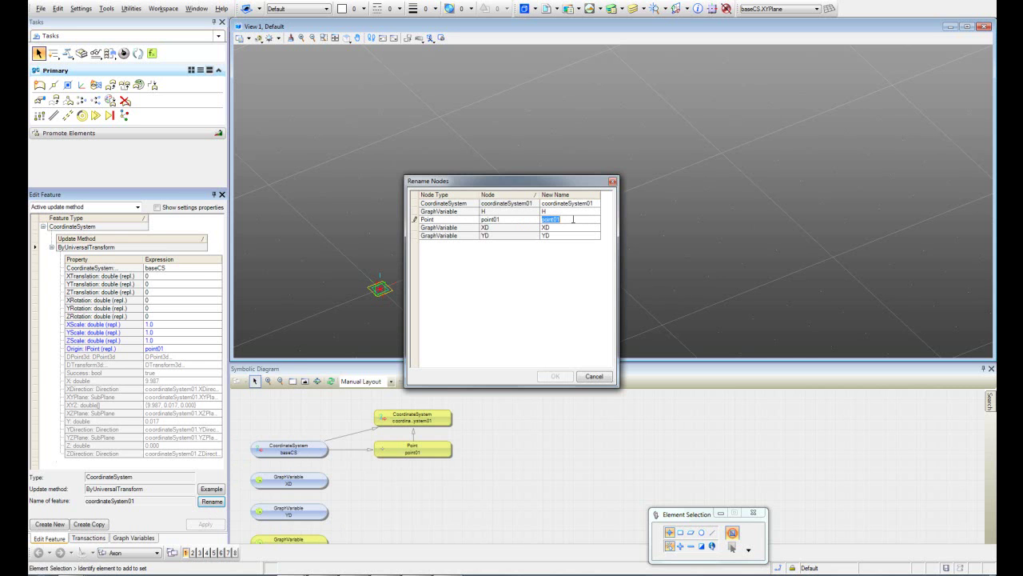
text(basep)
click(567, 203)
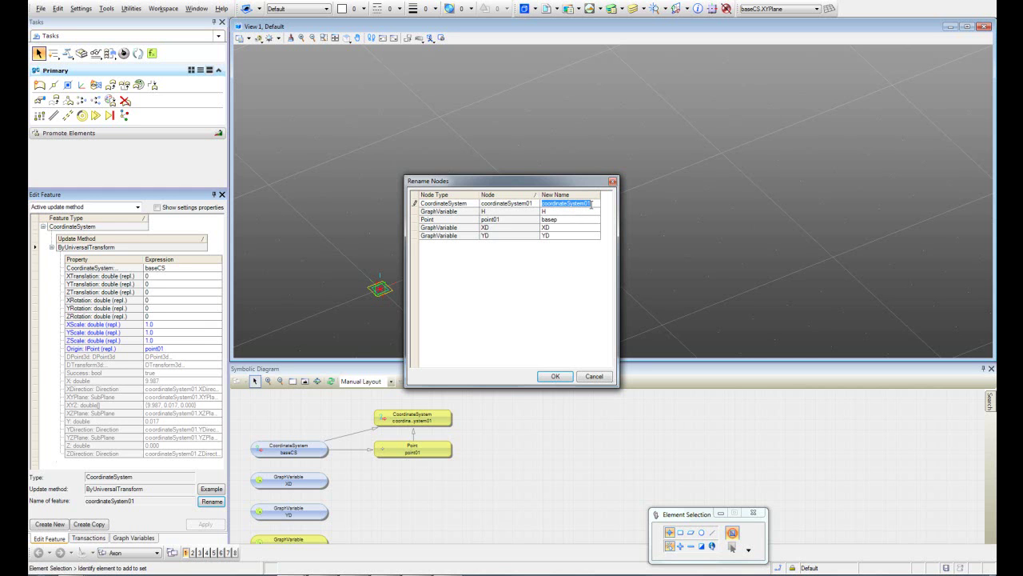
text(b)
click(554, 376)
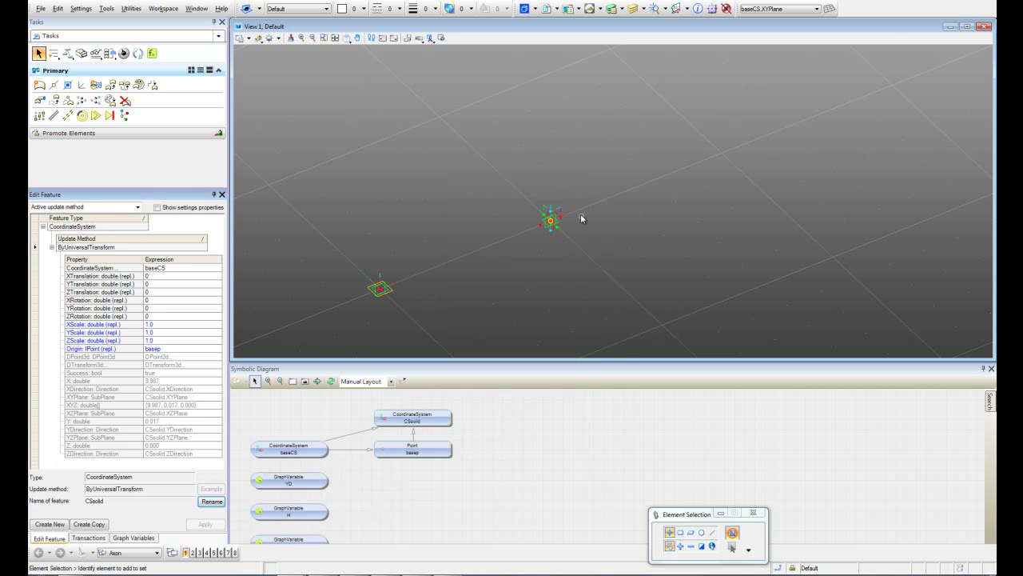
Step: Start a new Line feature using the ByStartPointDirectionLength method
click(40, 86)
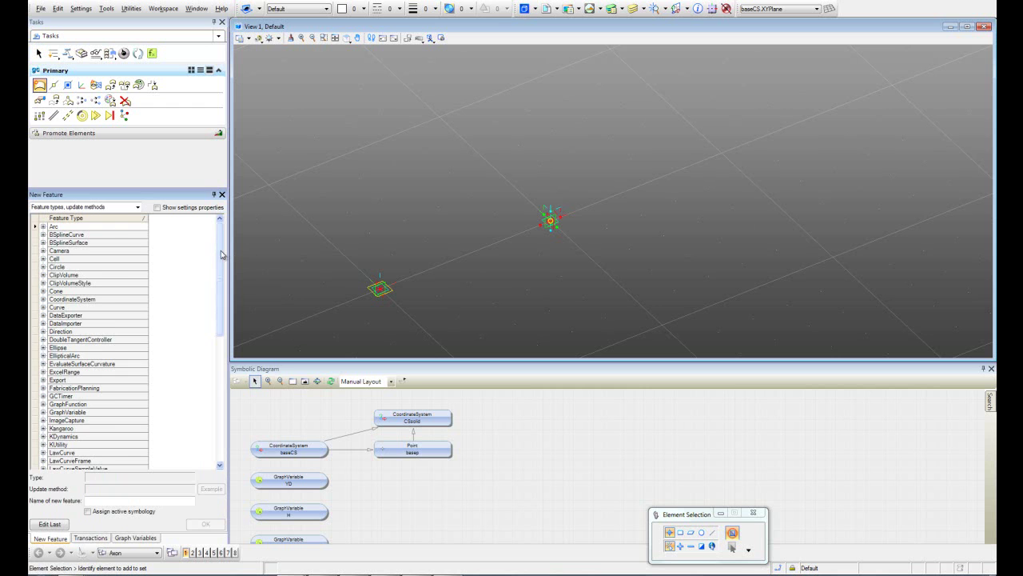
scroll(224, 255, down, 6)
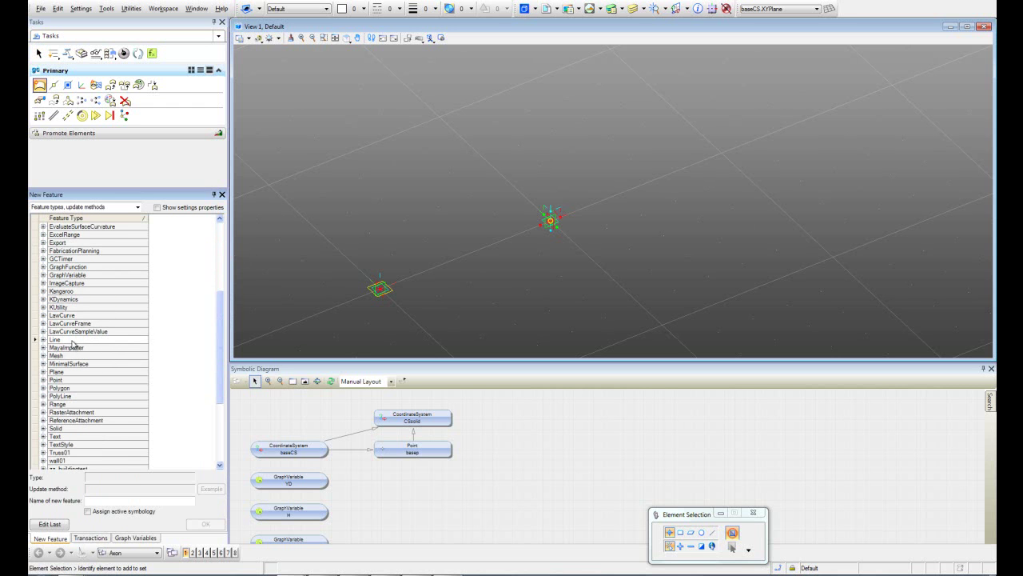
click(44, 340)
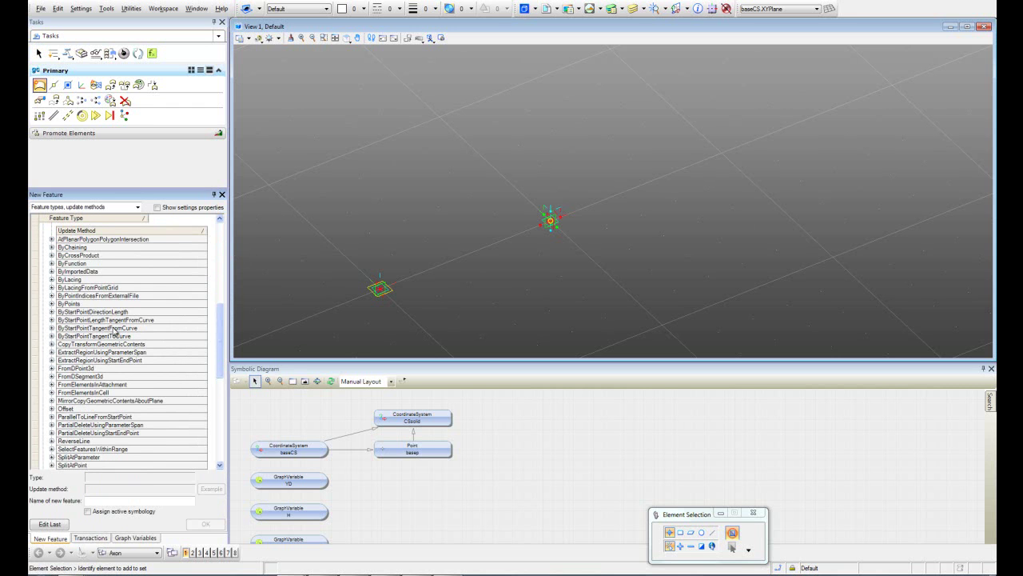
click(119, 312)
click(52, 311)
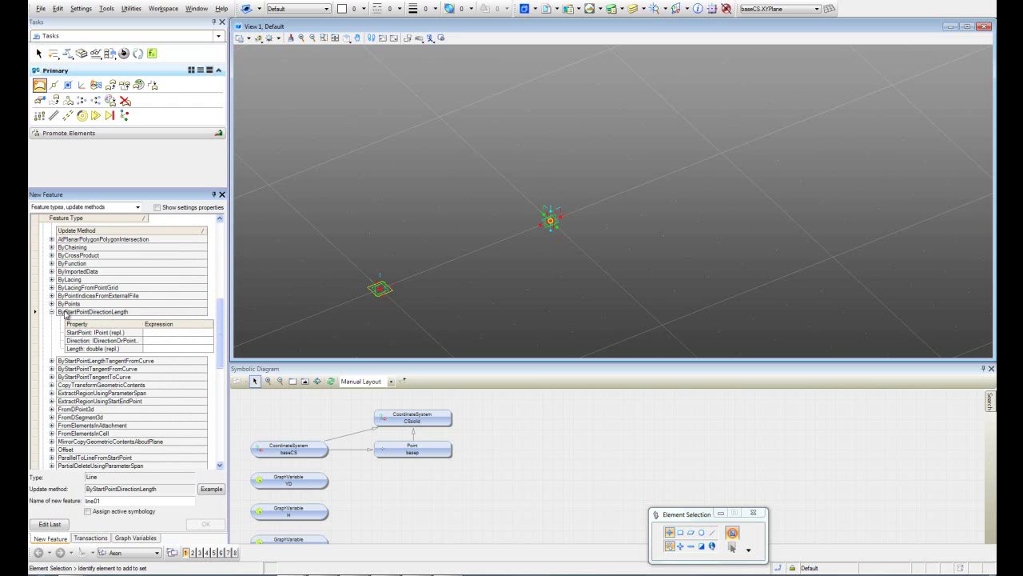
Step: Set the line's StartPoint to basep in the script editor
click(166, 332)
click(209, 332)
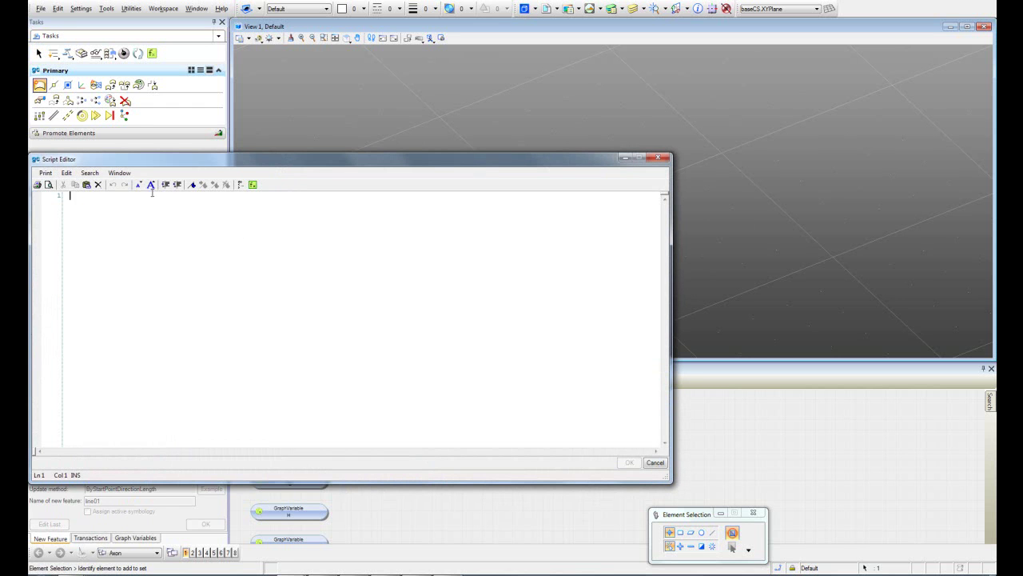
click(151, 185)
drag(322, 180, 406, 153)
drag(402, 205, 382, 169)
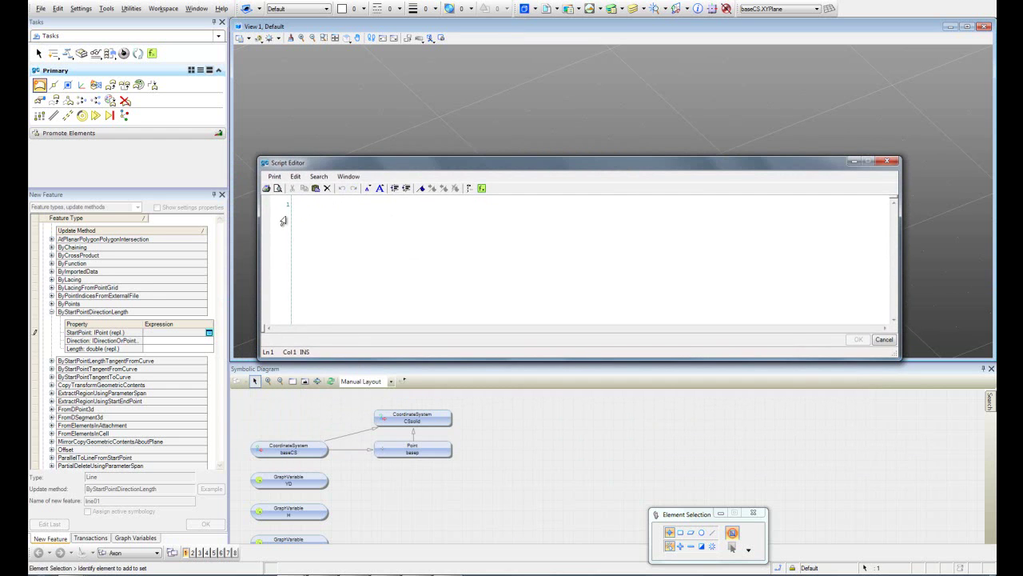
text(basep)
click(856, 340)
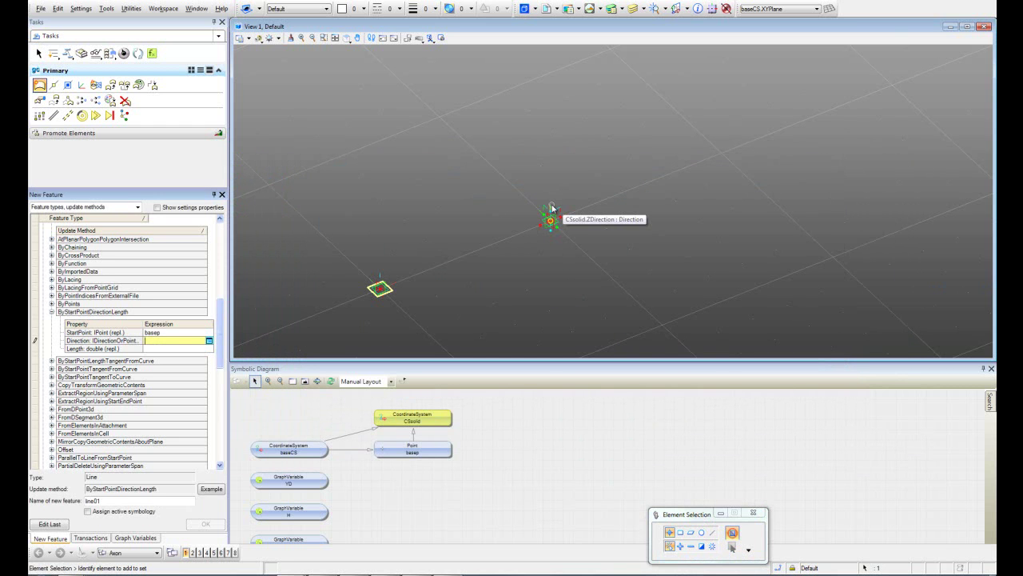
Step: Set Direction to CSsolid's Z direction and Length to H, creating line01
scroll(559, 212, up, 5)
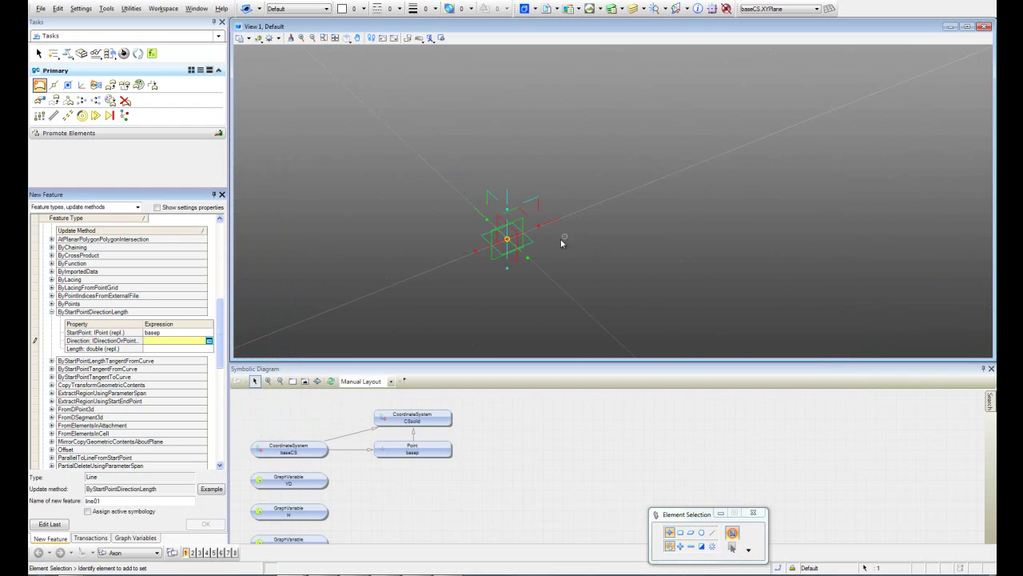
shift+middle_drag(458, 276, 450, 227)
scroll(450, 223, up, 2)
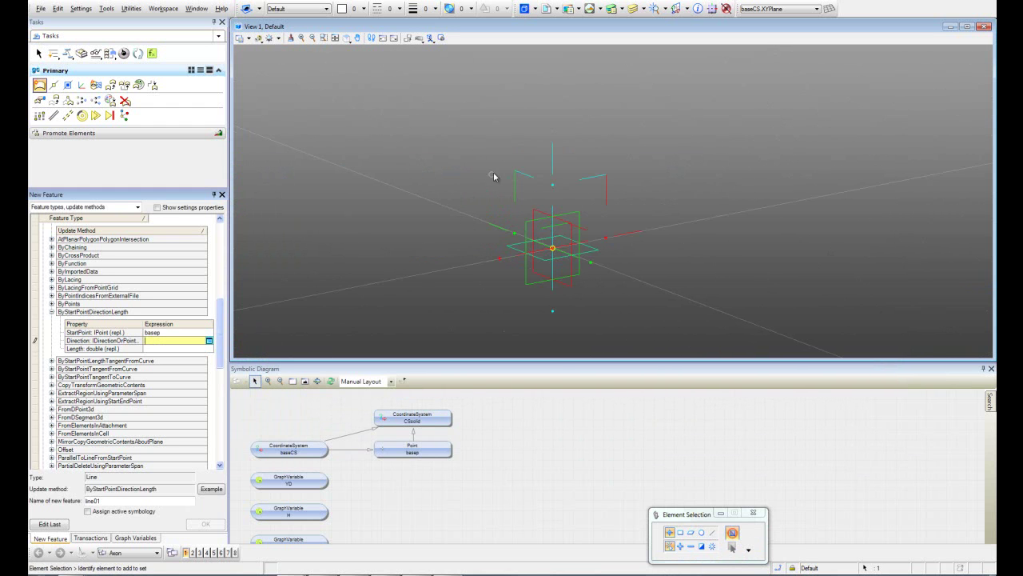
click(553, 150)
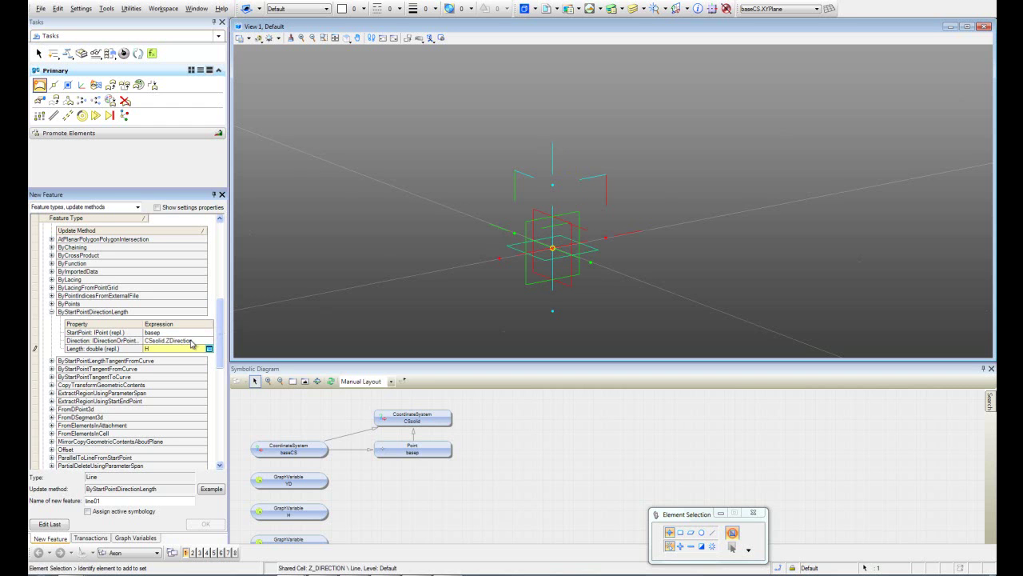
key(Return)
click(205, 523)
Step: Pan to see the whole line and show the transaction history
scroll(477, 277, down, 3)
scroll(443, 283, down, 2)
mouse_move(443, 283)
middle_down()
mouse_move(406, 214)
mouse_move(392, 240)
mouse_move(403, 209)
mouse_move(436, 279)
middle_up()
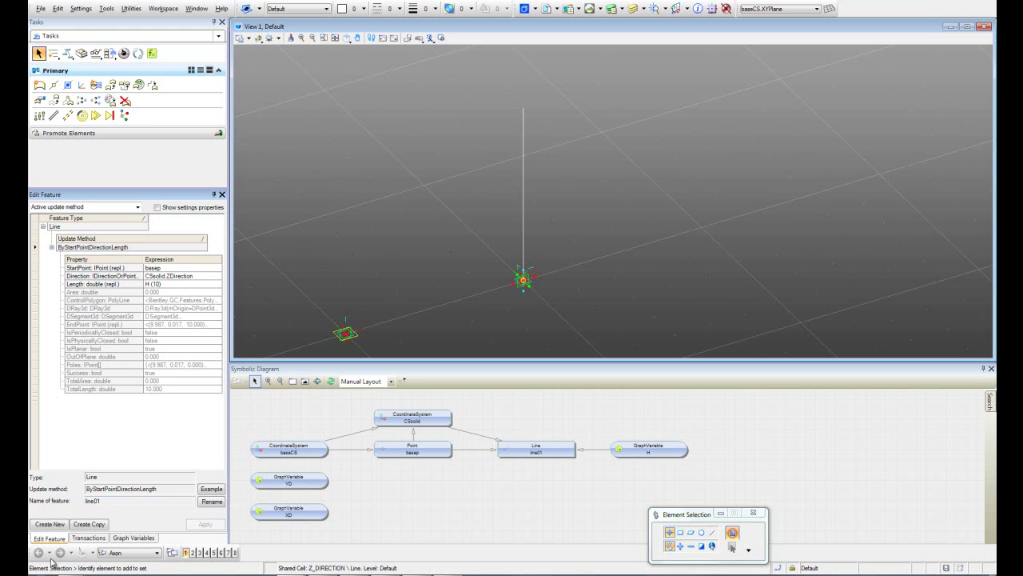
click(88, 538)
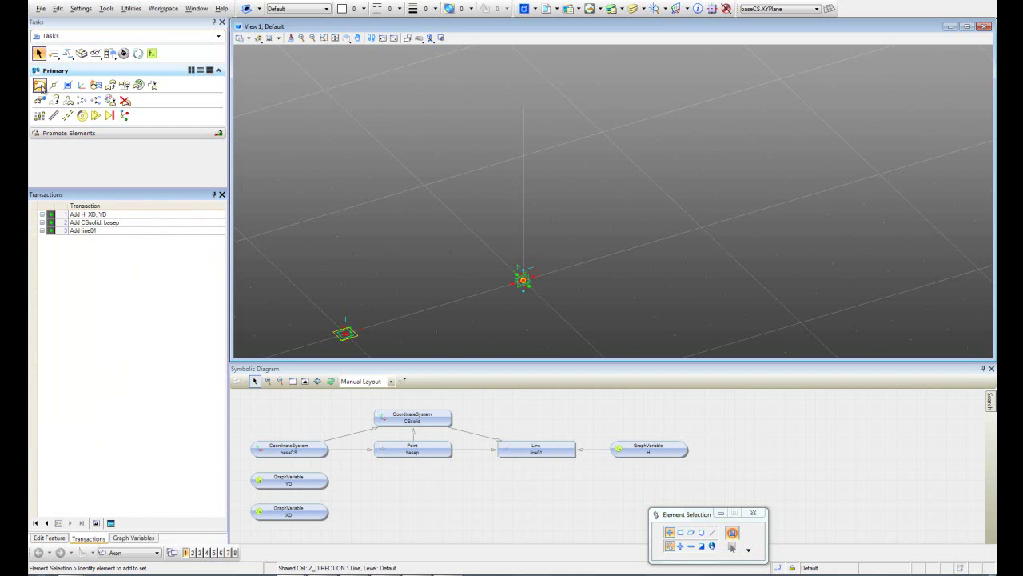
Step: Start a Solid feature with the SweepProfileAlongPath method and begin editing its Path
click(38, 85)
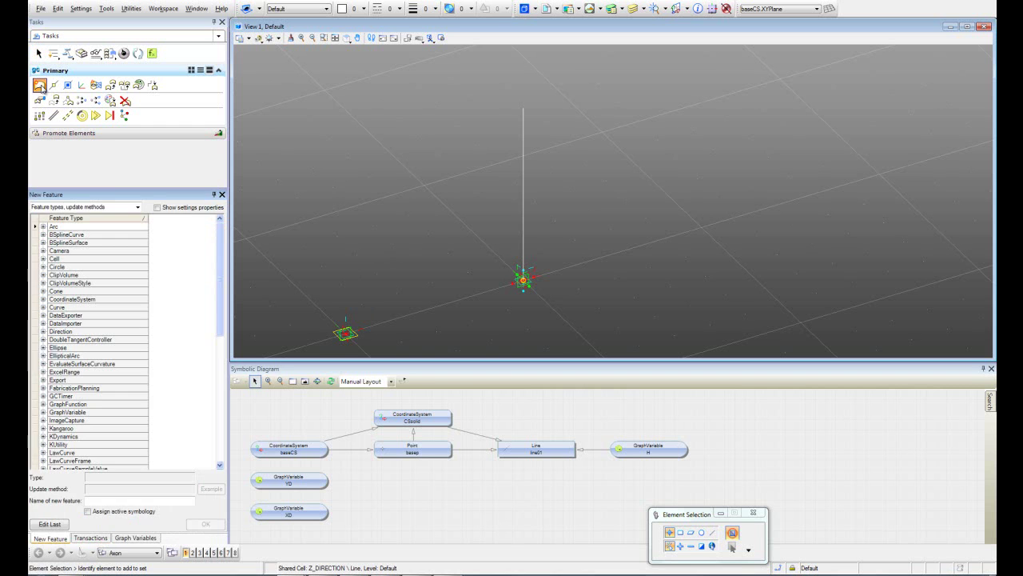
drag(223, 279, 216, 351)
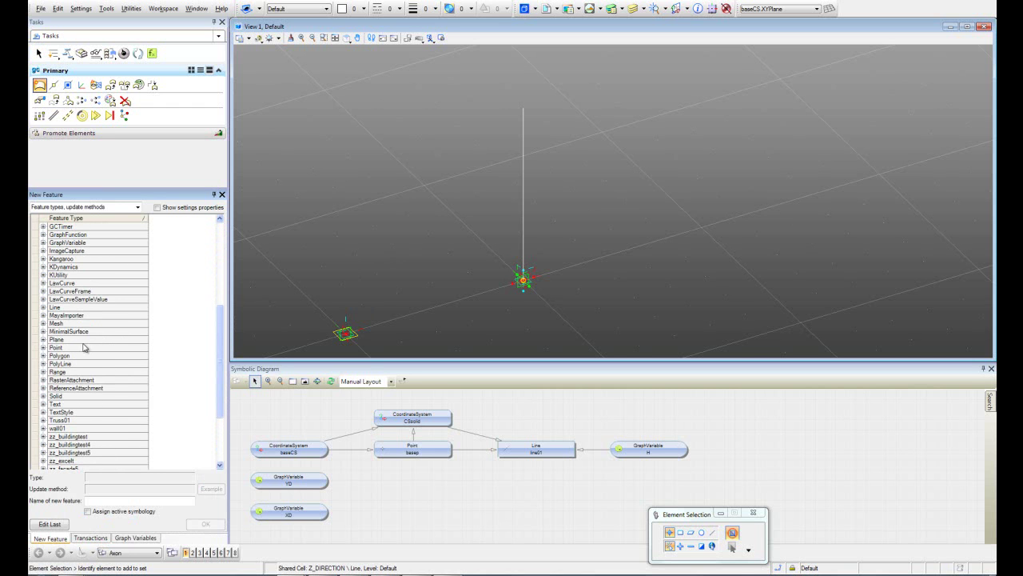
click(43, 397)
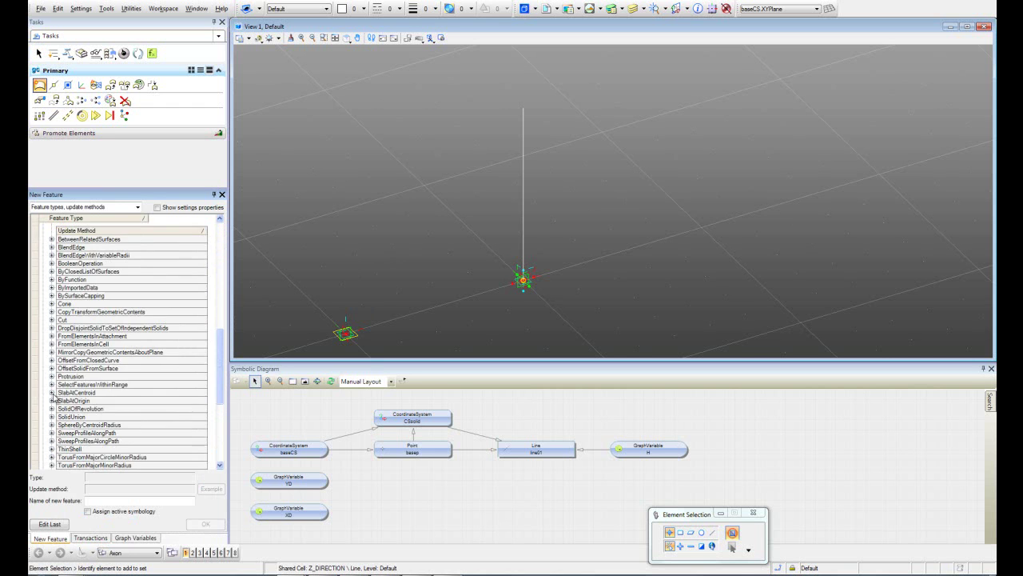
drag(222, 380, 222, 392)
click(71, 404)
click(51, 403)
click(180, 393)
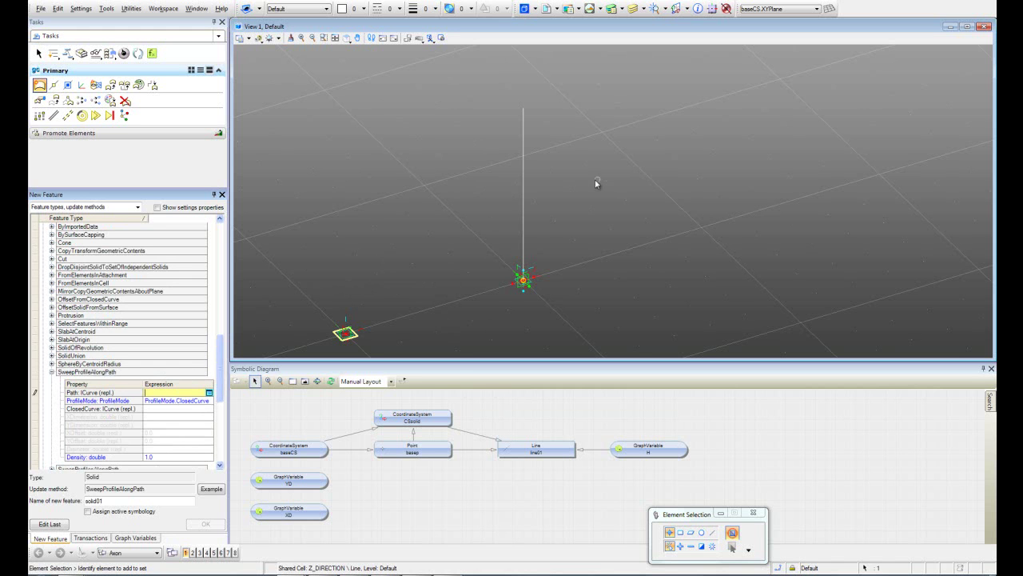
Step: Use line01 as the sweep path with ProfileMode set to Rectangle
click(525, 196)
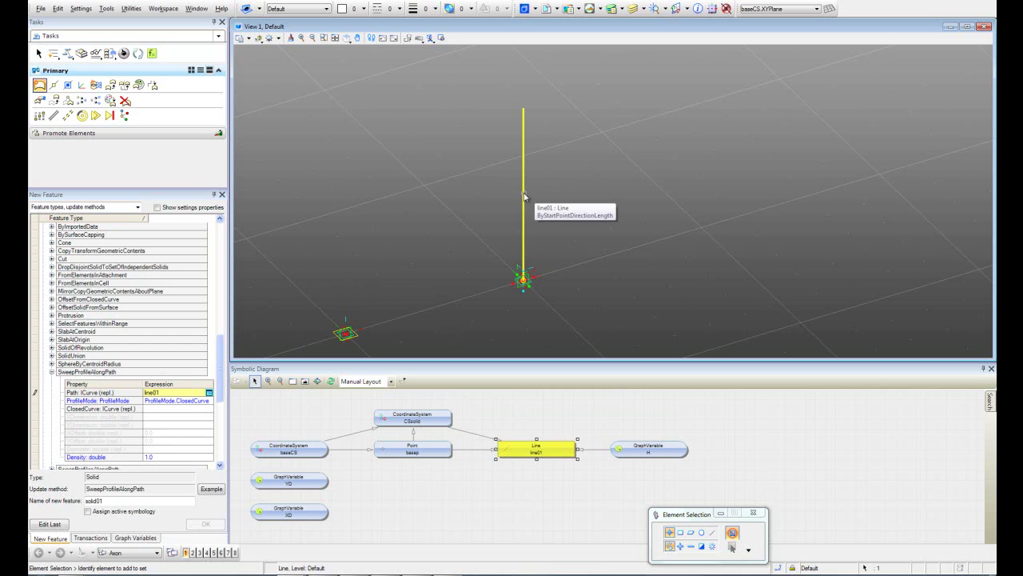
click(195, 401)
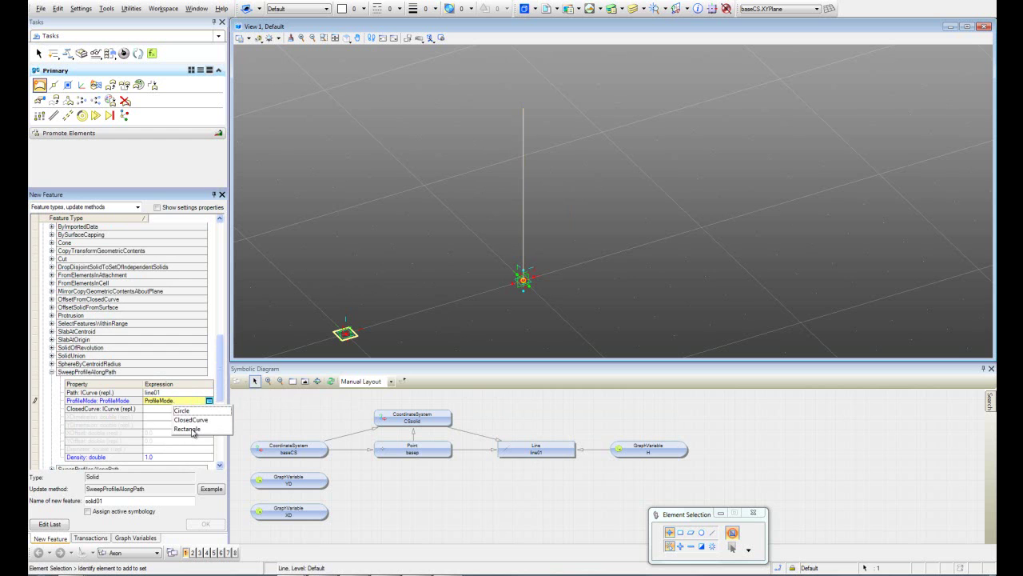
click(190, 429)
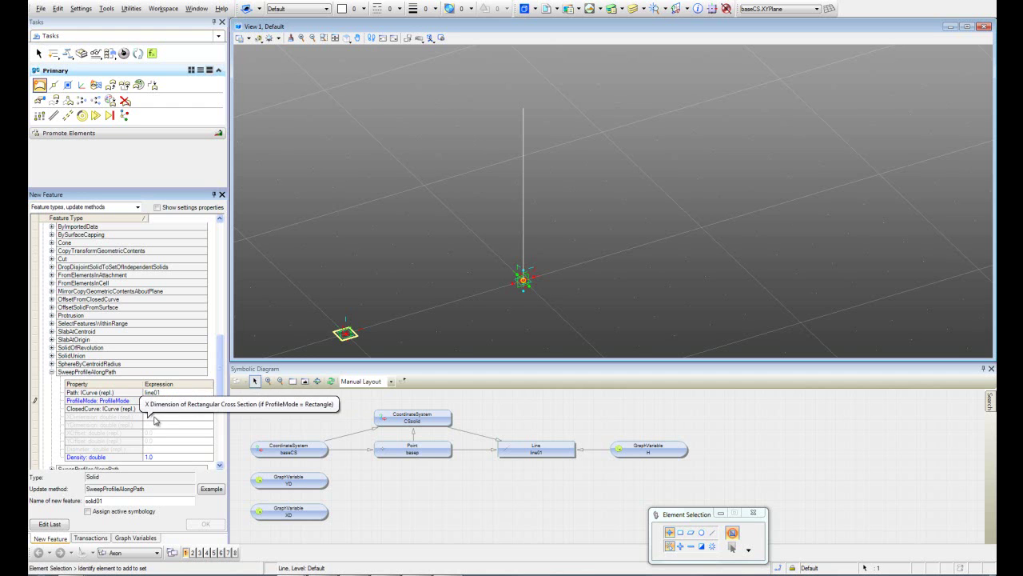
Step: Set XDimension to XD and YDimension to YD, then create solid01
click(158, 416)
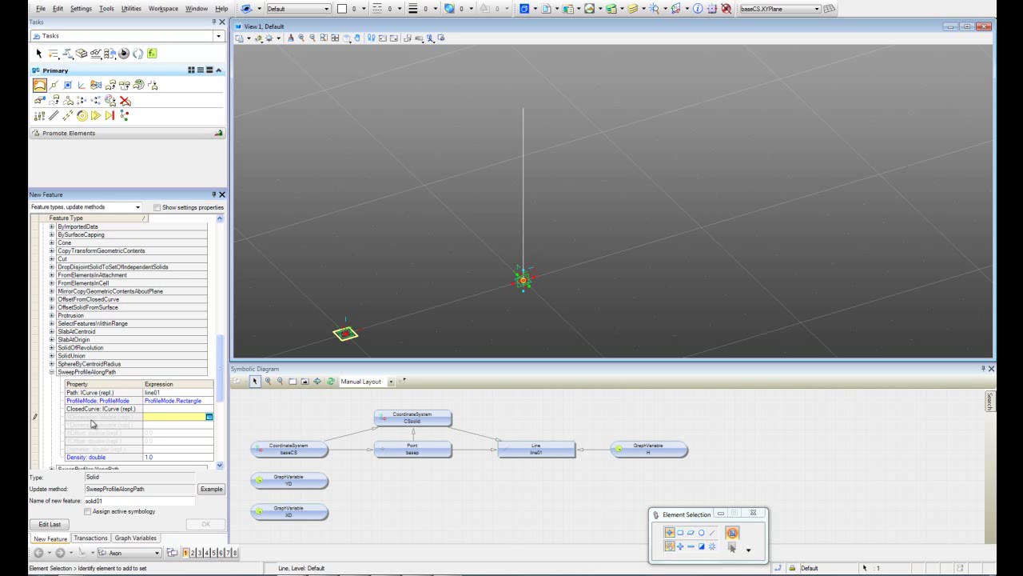
click(164, 425)
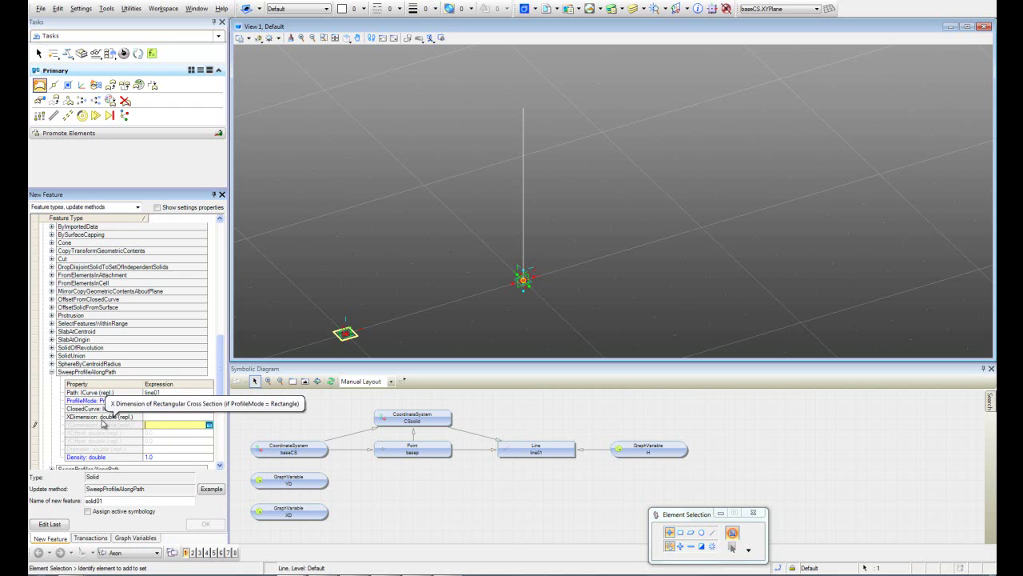
click(153, 416)
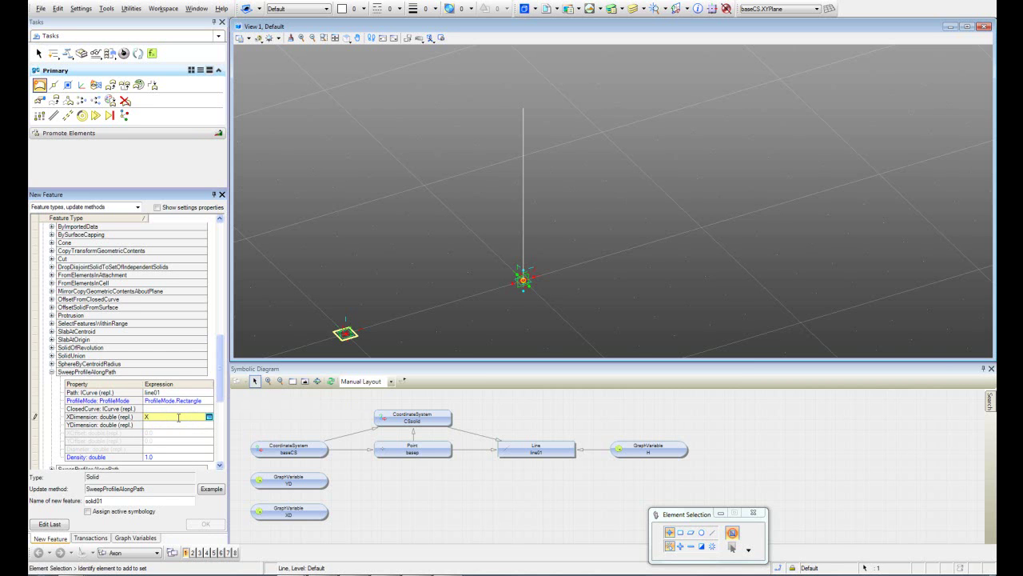
click(169, 425)
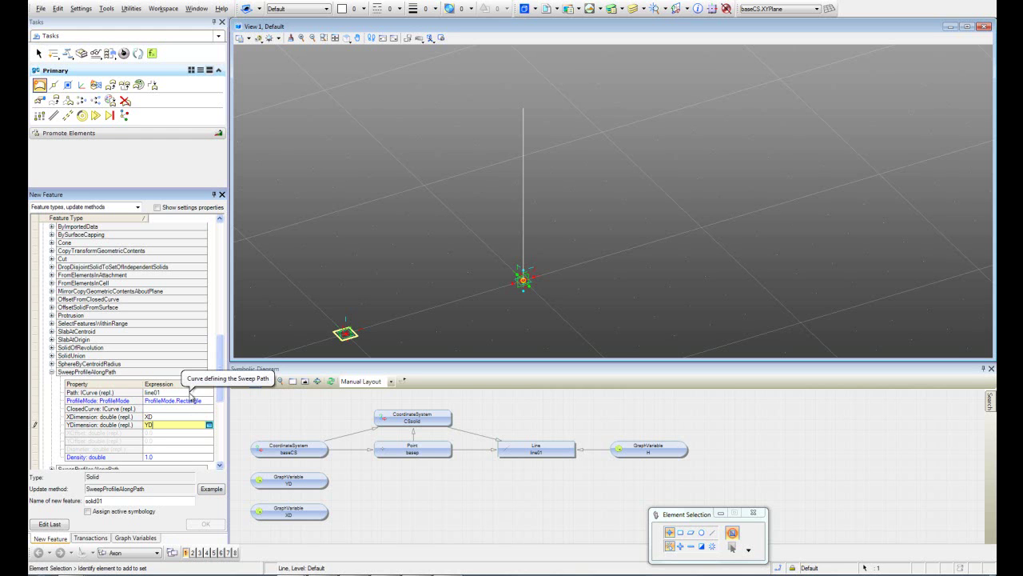
click(179, 393)
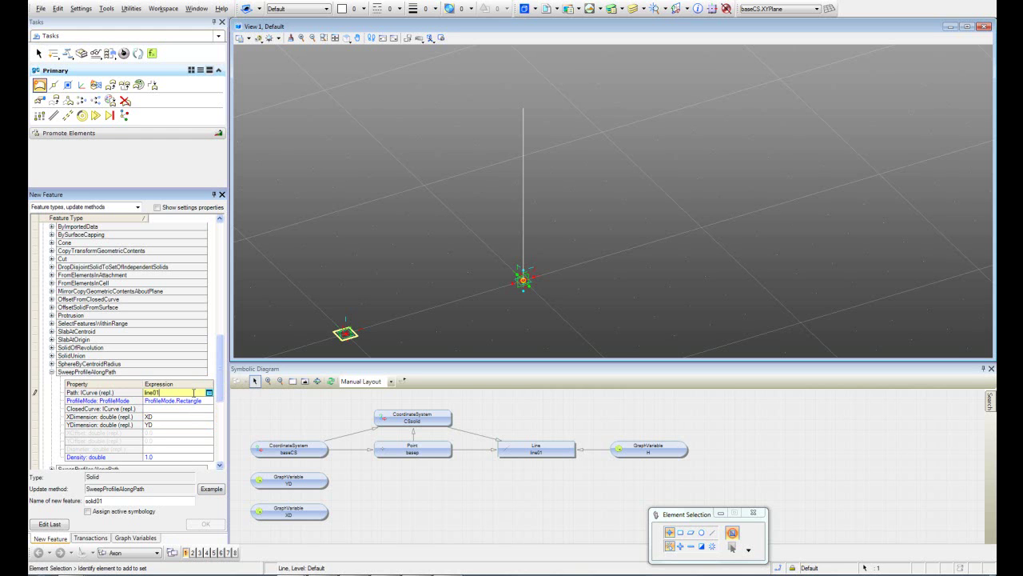
click(180, 417)
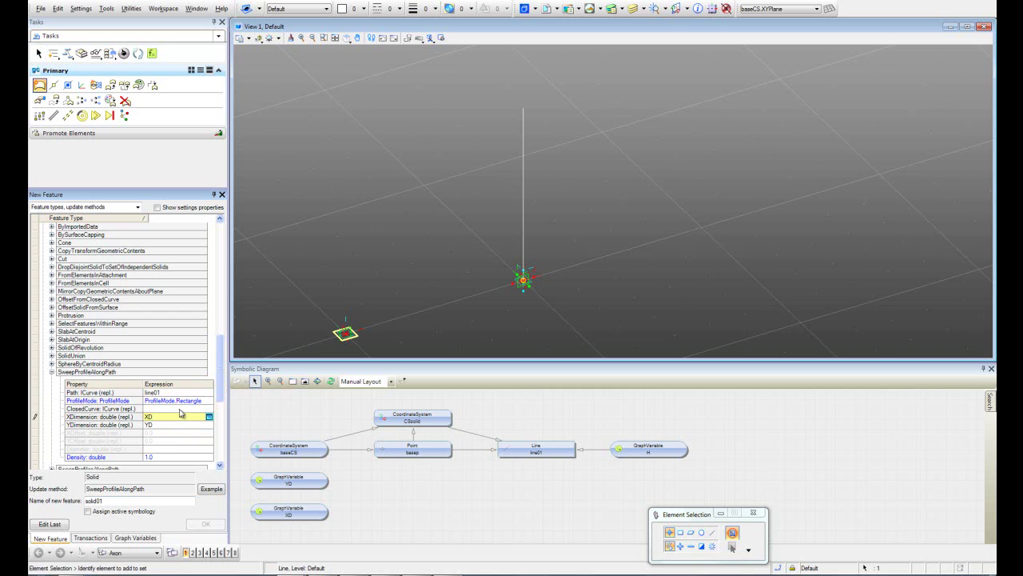
click(188, 409)
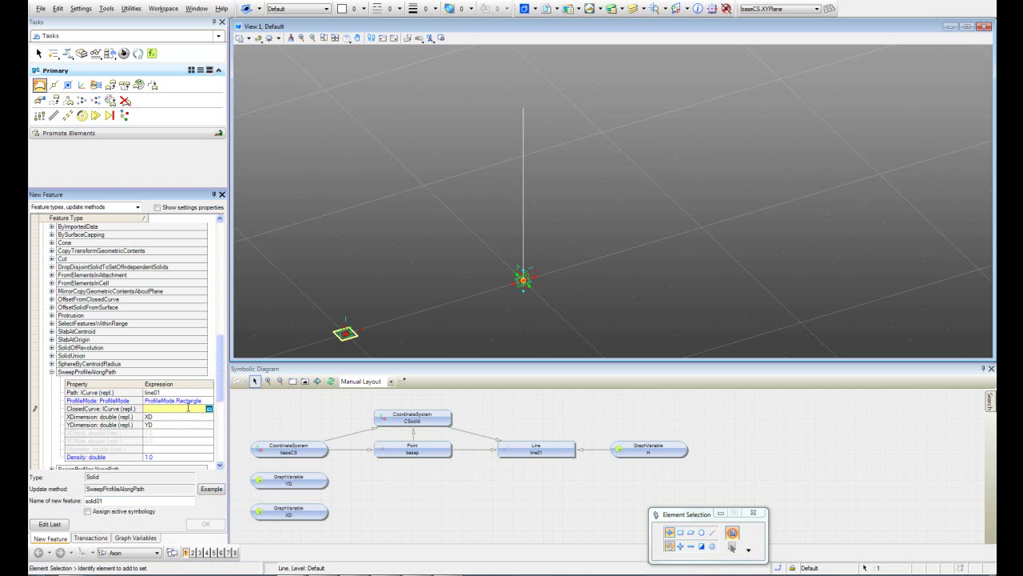
click(190, 393)
click(207, 525)
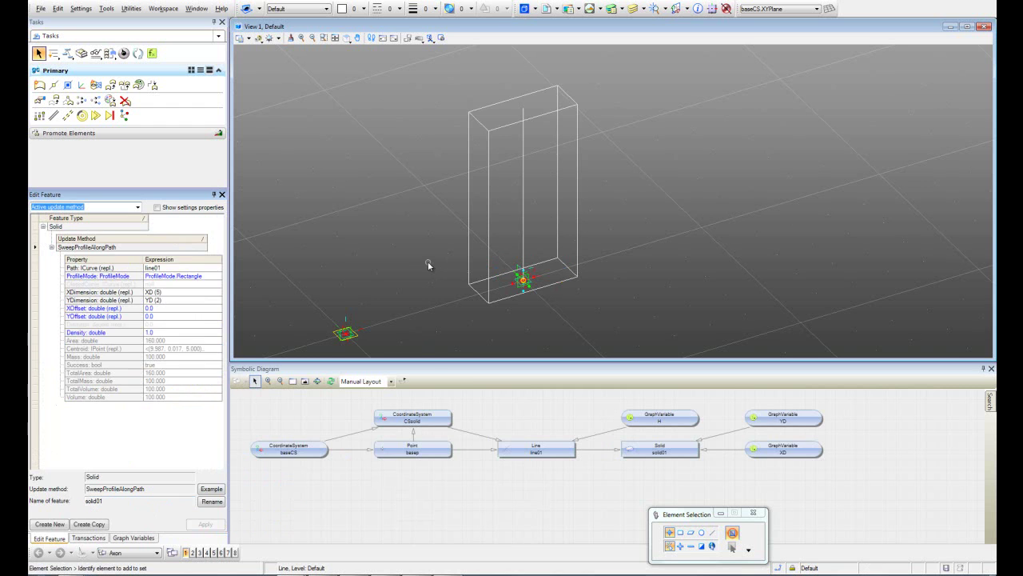
Step: Orbit the view around the new rectangular solid to inspect it
scroll(424, 257, down, 2)
shift+middle_drag(425, 257, 504, 243)
key(Escape)
scroll(472, 285, up, 3)
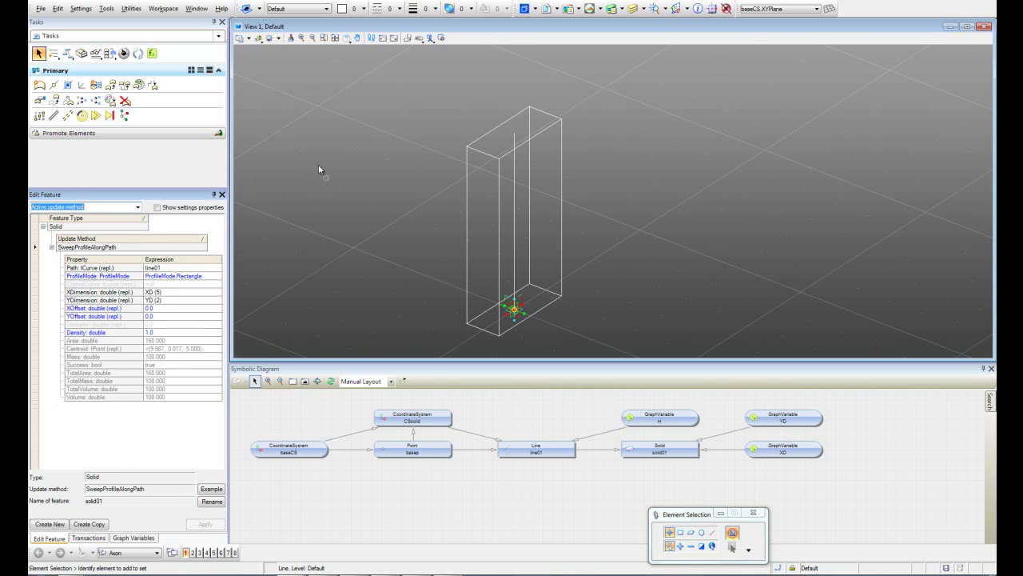
mouse_move(395, 317)
shift+middle_down()
mouse_move(613, 201)
mouse_move(382, 317)
shift+middle_up()
key(Escape)
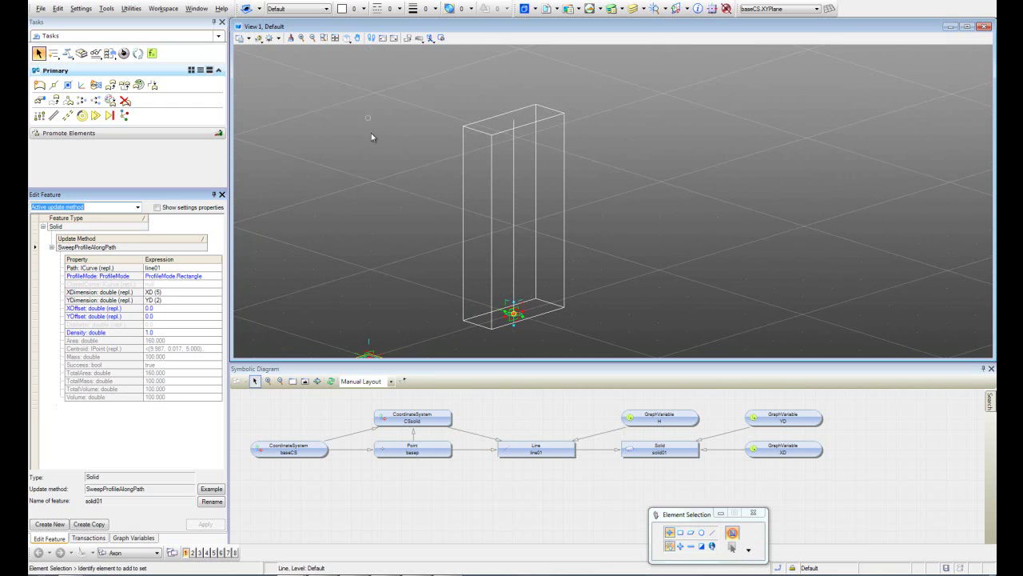
Step: Change graph variable XD to 2 and H to 15, then reorient the view
click(124, 54)
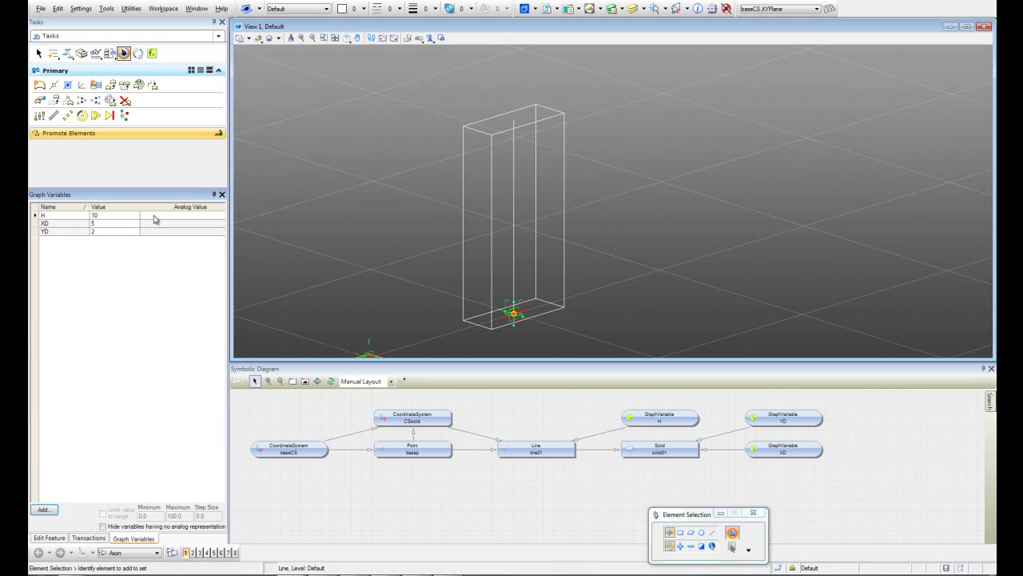
click(105, 225)
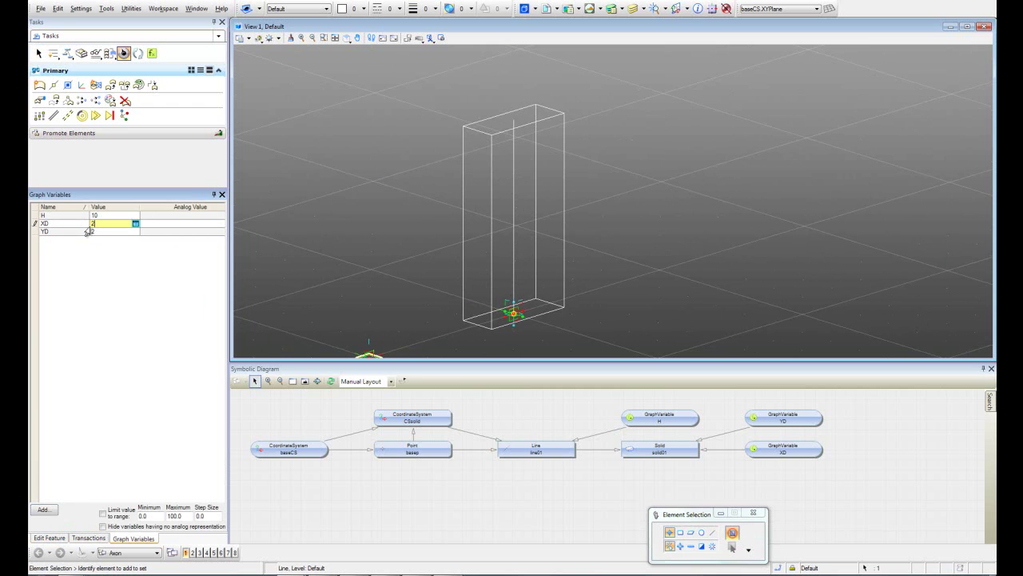
text(2)
key(Return)
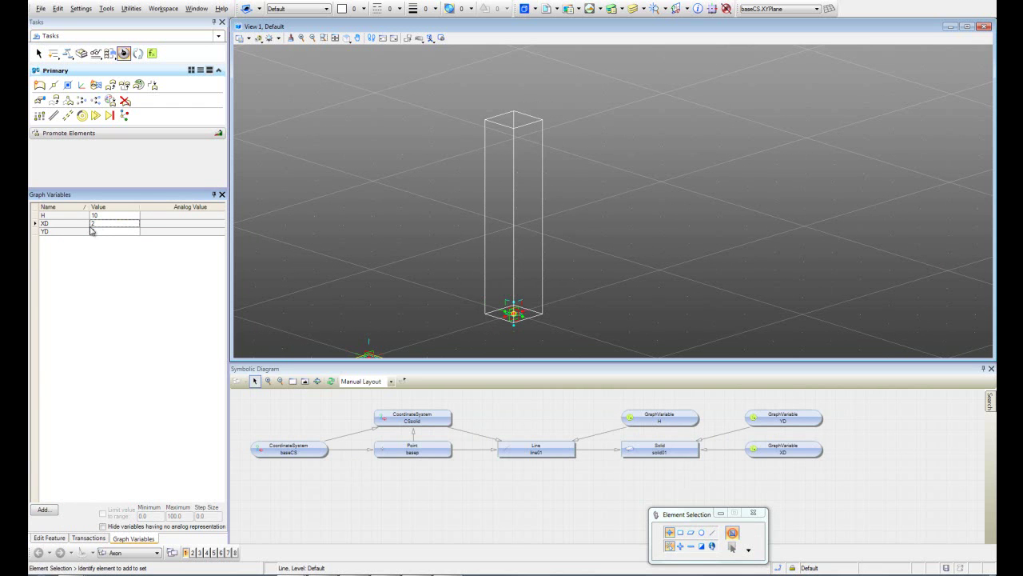
click(108, 216)
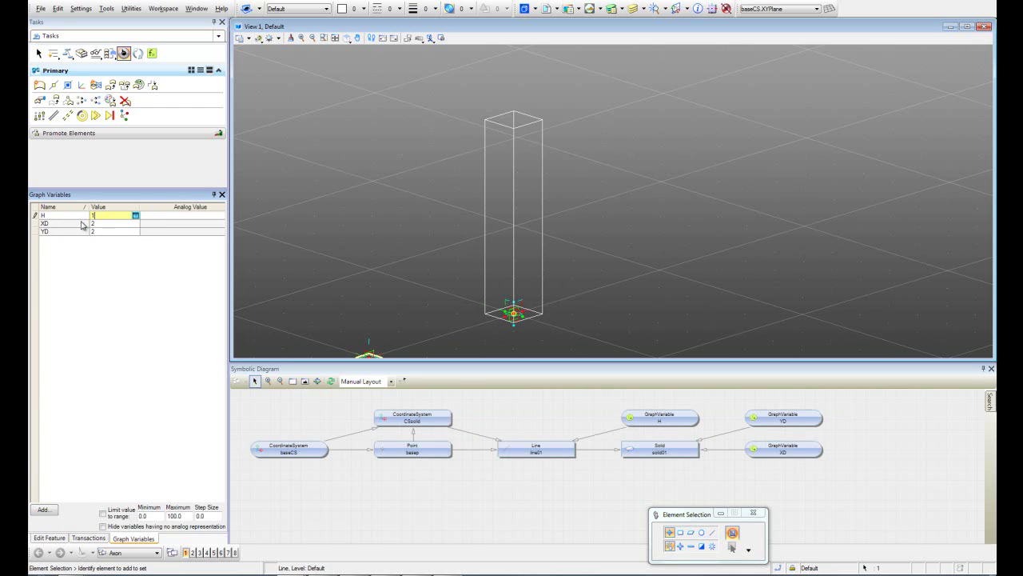
key(Return)
scroll(416, 280, down, 2)
shift+middle_drag(419, 250, 387, 272)
key(Escape)
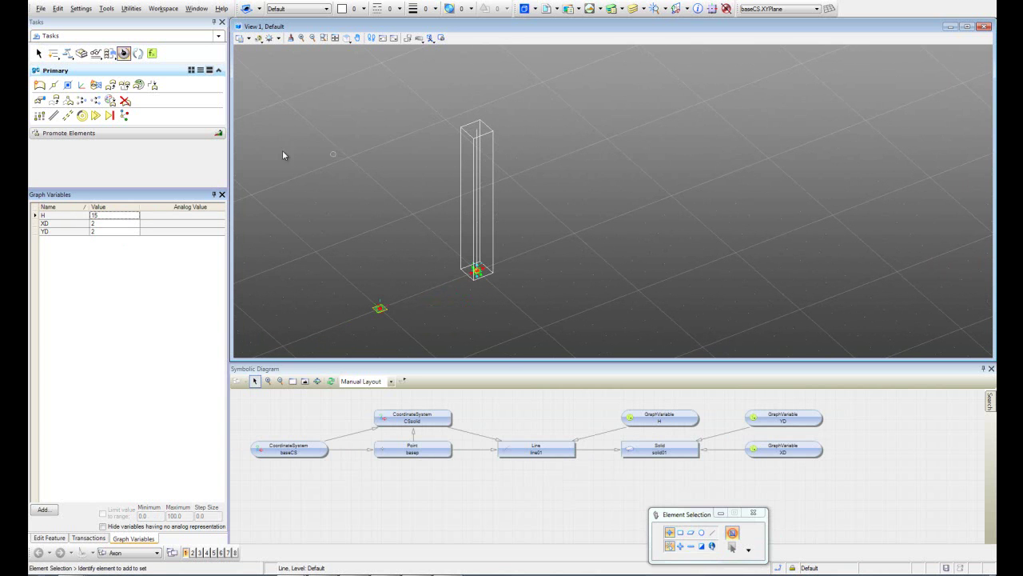
Step: Hide line01, CSsolid and basep with the Visible tool, then show the transaction history
click(54, 115)
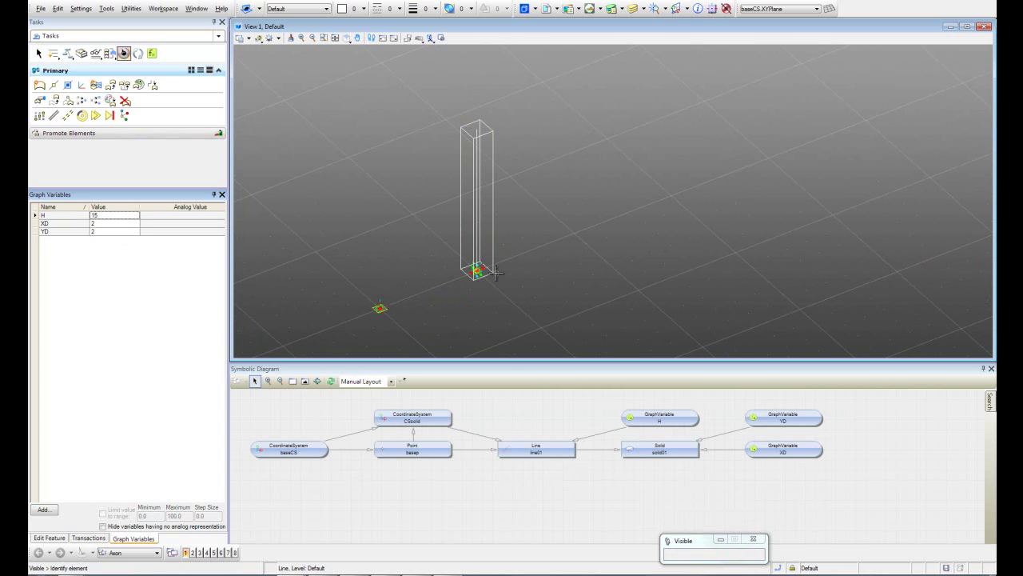
scroll(497, 271, up, 2)
click(462, 268)
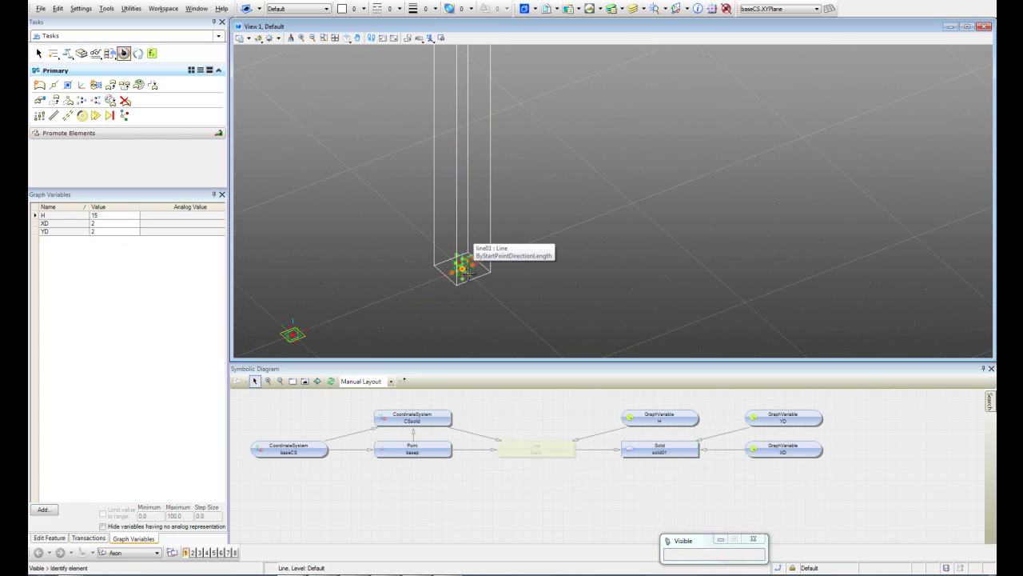
scroll(462, 268, up, 1)
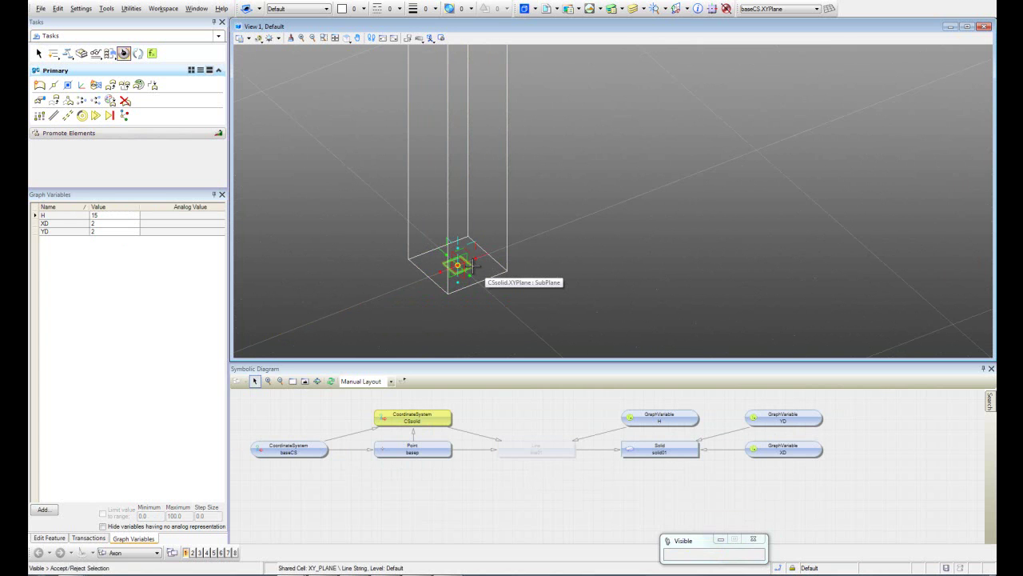
click(470, 266)
scroll(467, 268, up, 1)
click(465, 268)
scroll(465, 268, down, 3)
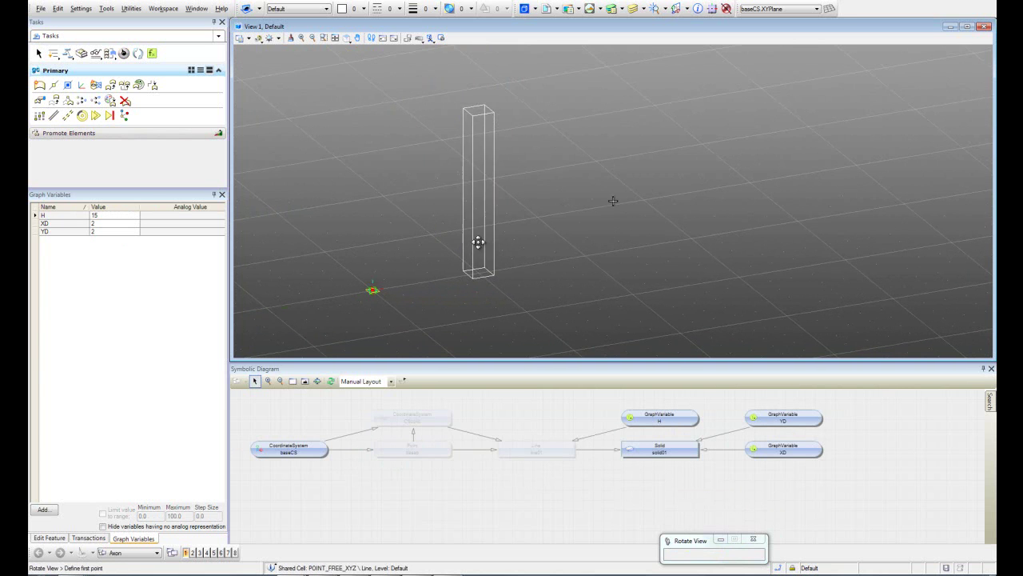
key(Escape)
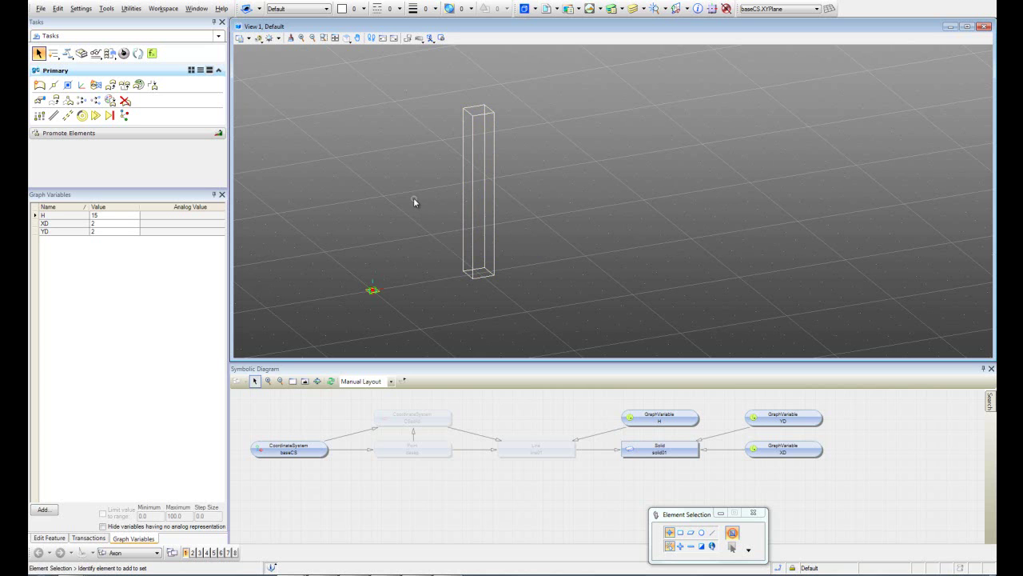
click(85, 536)
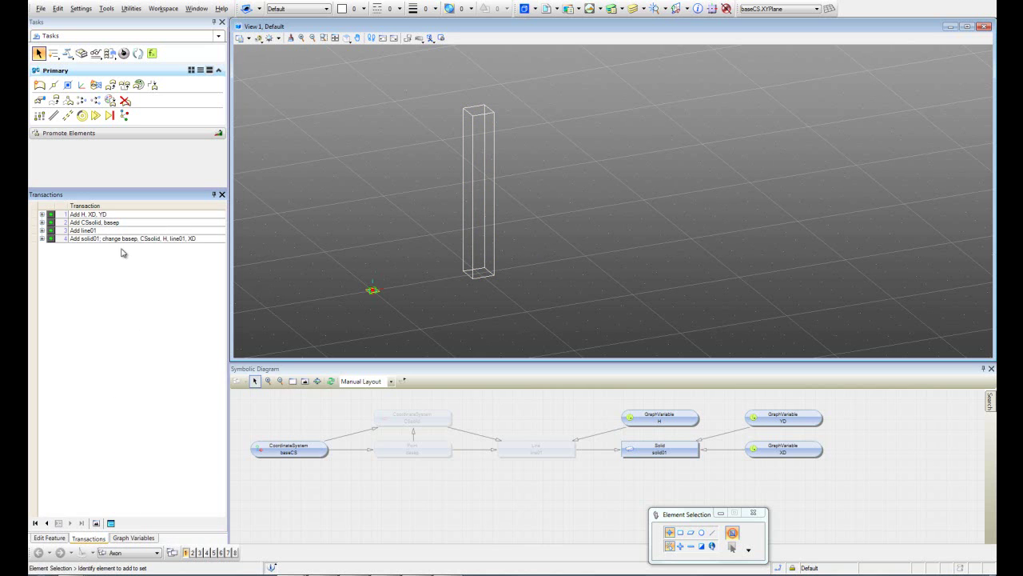
Step: Start a Generate Feature Type named ZZ_SolidTutorial and begin selecting input properties from the model
click(110, 54)
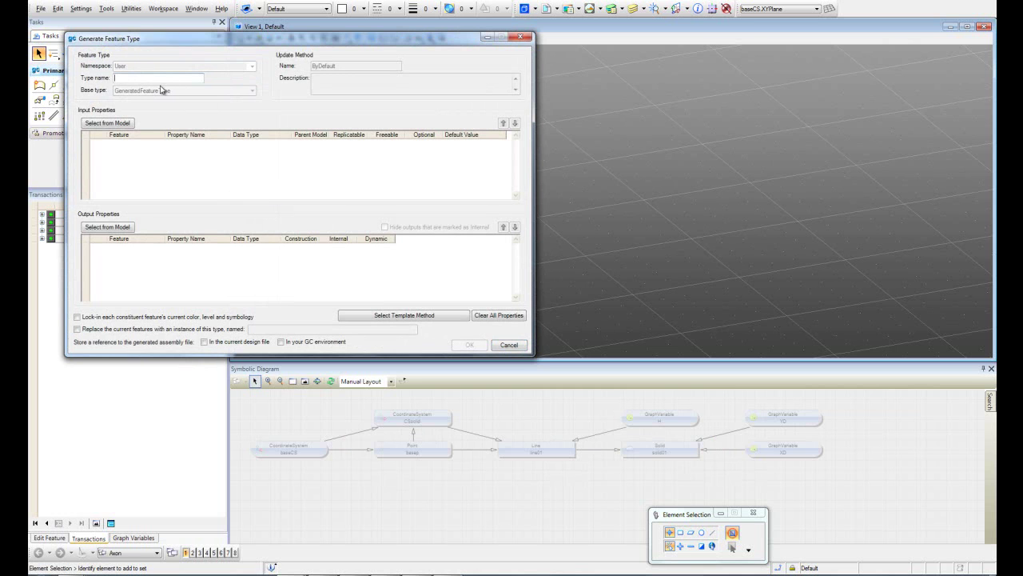
text(zz_SolidTutorial)
drag(187, 47, 386, 50)
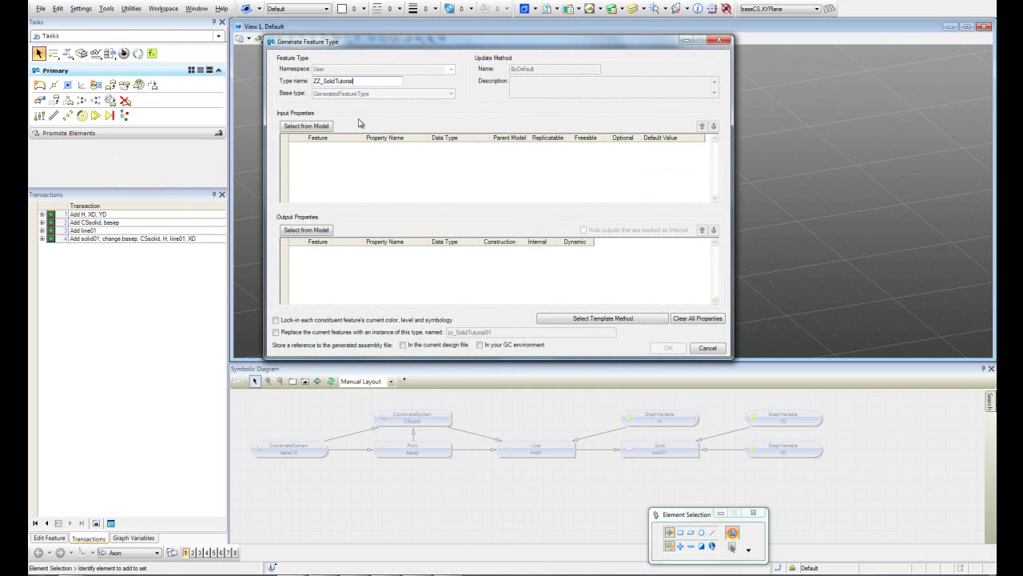
click(308, 128)
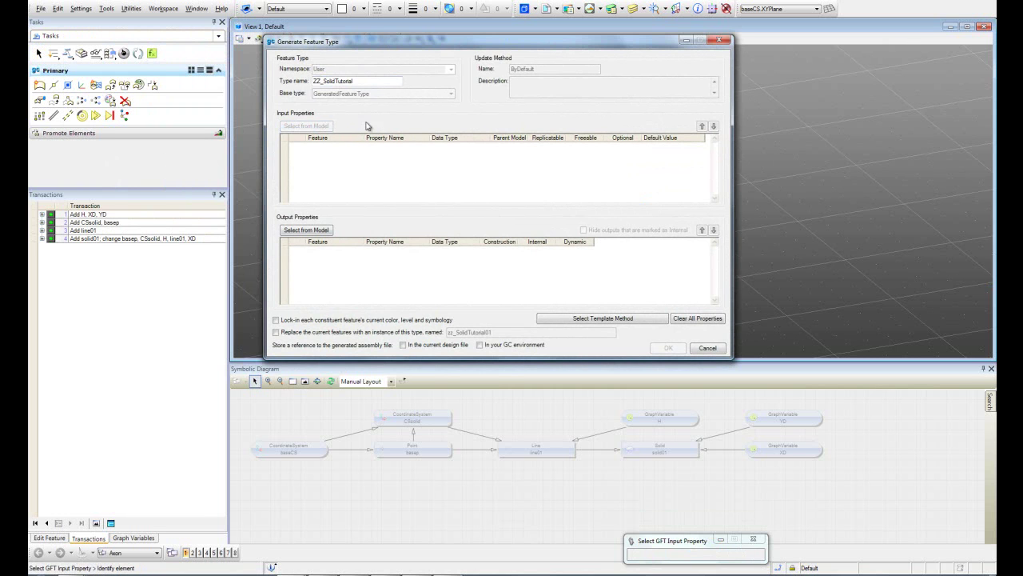
Step: Pick basep from the Symbolic Diagram and move it up to second place in the input list
click(408, 457)
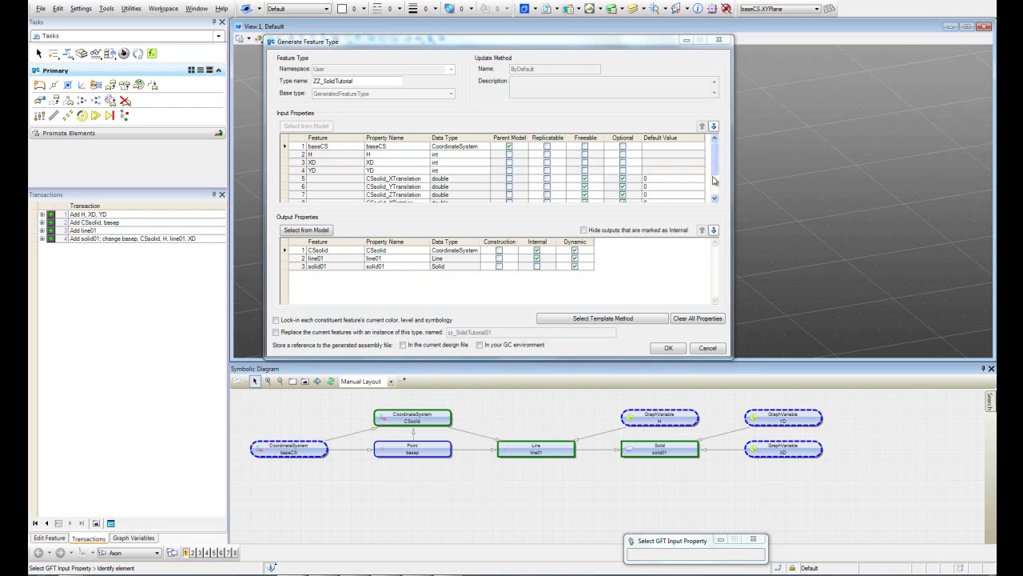
drag(731, 356, 774, 467)
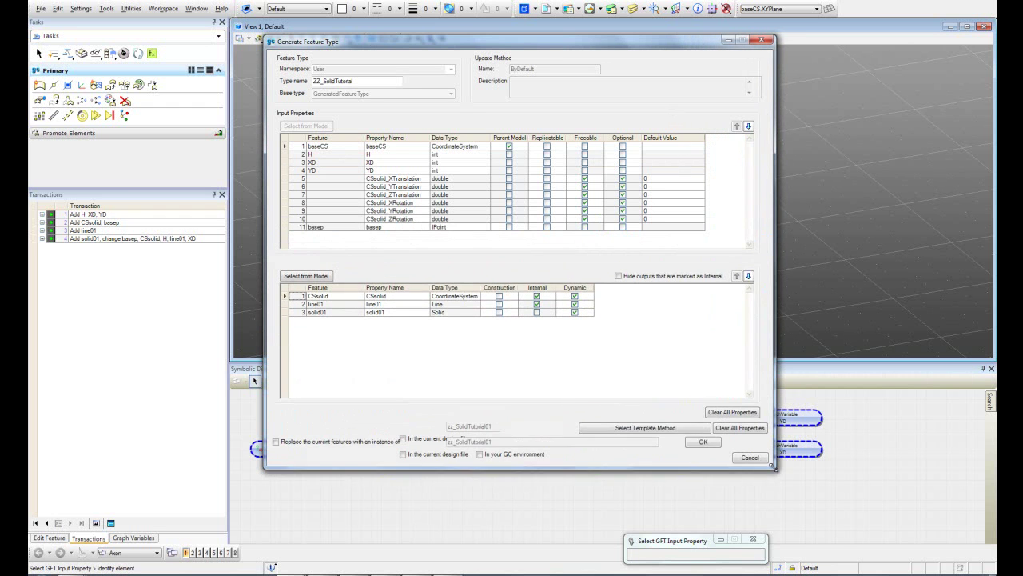
click(324, 229)
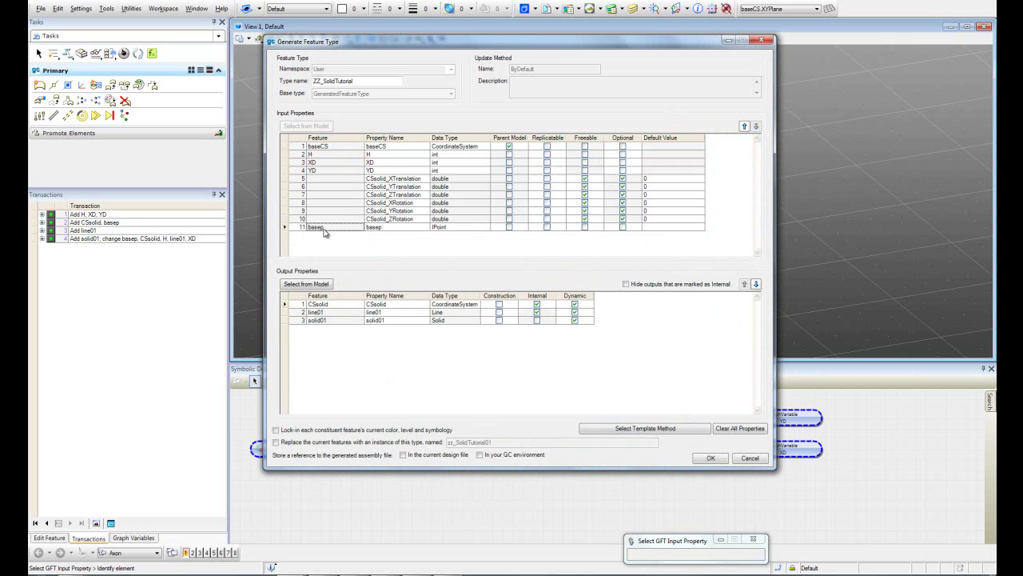
click(744, 126)
click(744, 126)
click(744, 126)
click(744, 126)
click(744, 126)
click(744, 127)
click(744, 126)
click(744, 127)
click(744, 126)
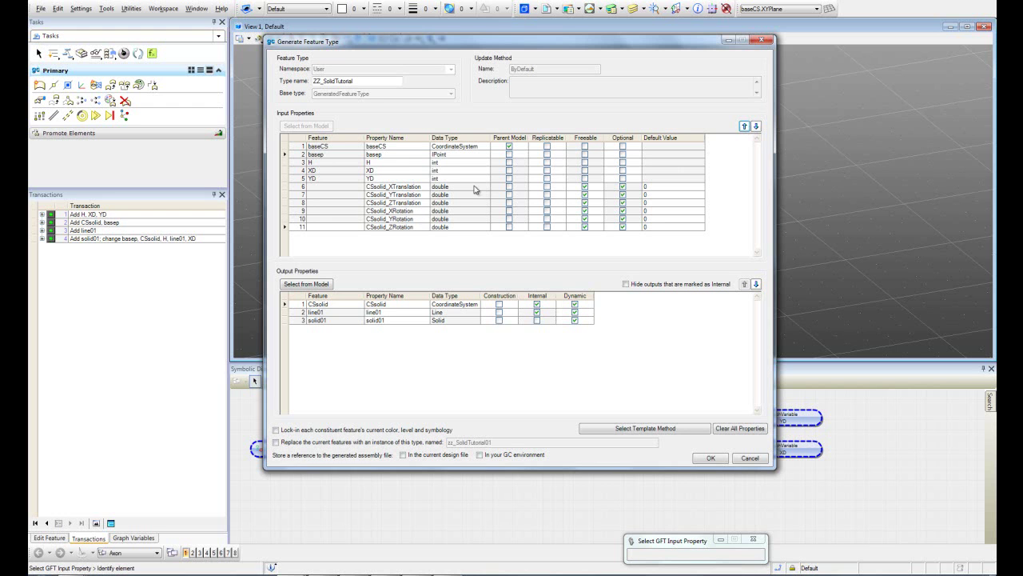
Step: Make every input replicatable: baseCS, basep, H, XD, YD and all six CSsolid translations/rotations
click(547, 146)
click(547, 155)
click(547, 163)
click(547, 170)
click(548, 178)
click(548, 187)
click(548, 194)
click(547, 202)
click(547, 210)
click(548, 219)
click(547, 226)
click(547, 219)
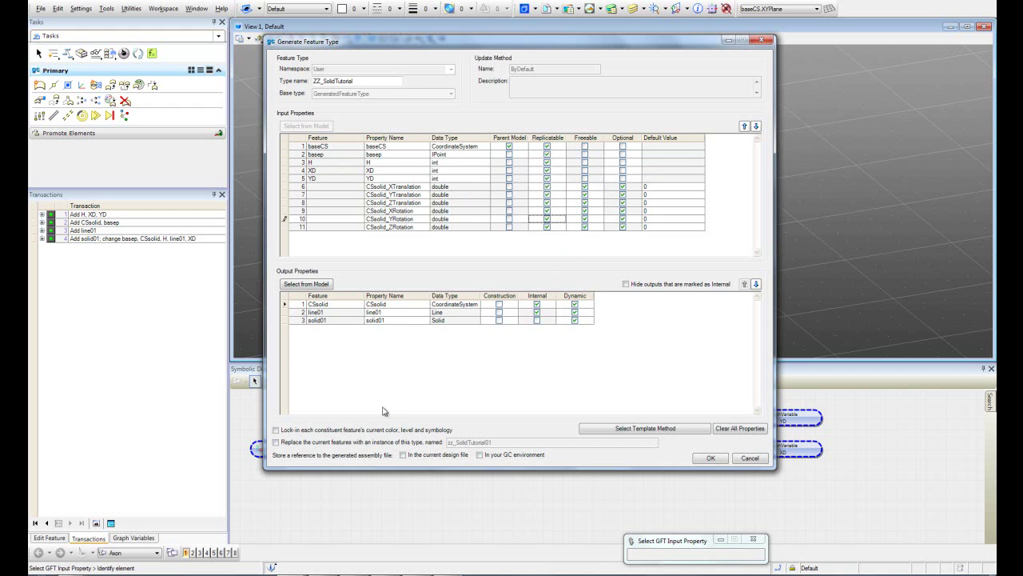
Step: Enable symbology lock-in and GC-environment storage, then generate the feature type
click(352, 434)
click(480, 455)
click(708, 459)
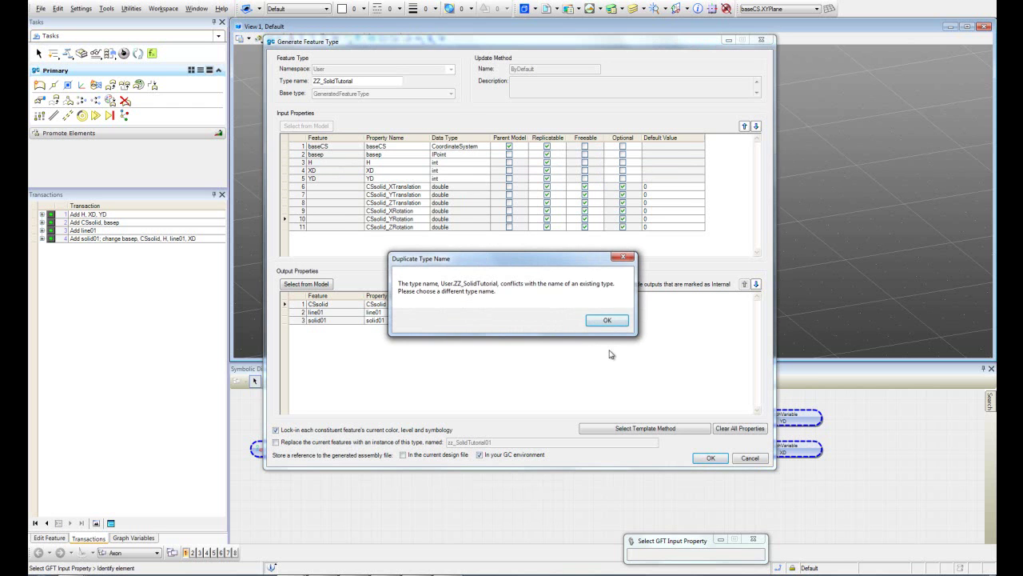
Step: Dismiss the duplicate-name warning, rename the type to ZZ_SolidTutorialExcel and generate it
click(607, 320)
click(362, 82)
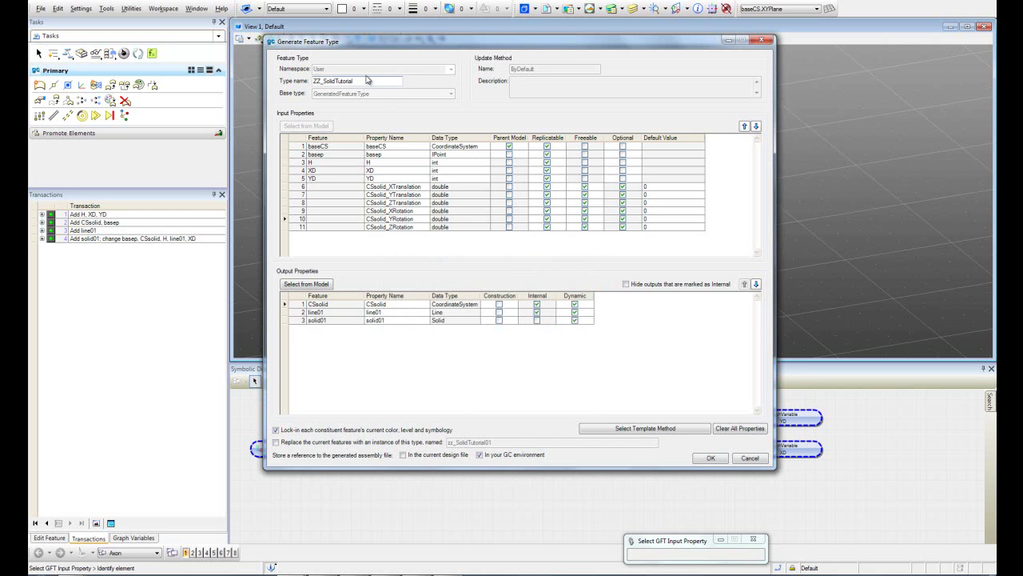
text(Excel)
click(710, 461)
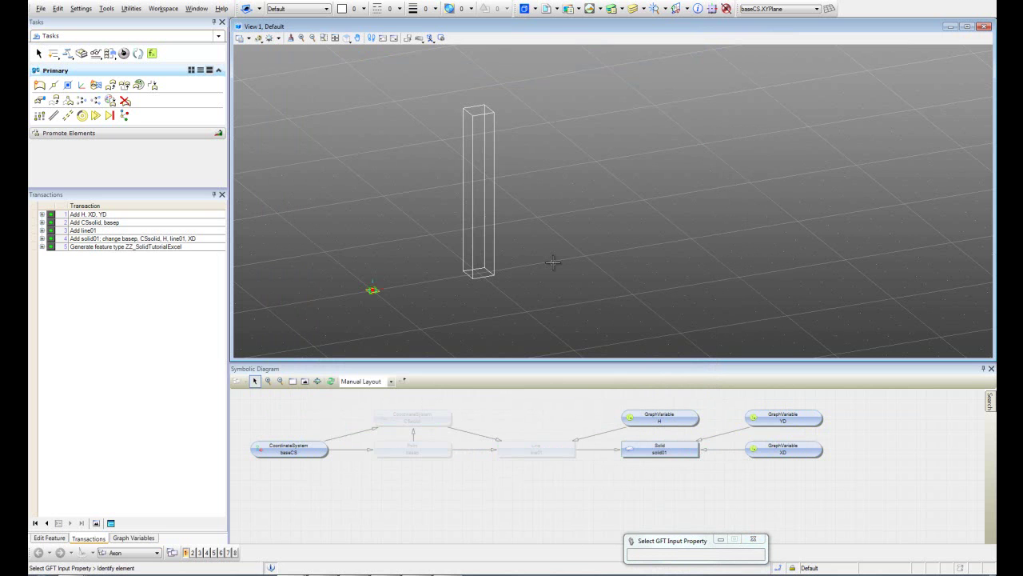
Step: Open the New Feature type list and scroll down to find ZZ_SolidTutorialExcel
click(39, 86)
drag(221, 271, 228, 392)
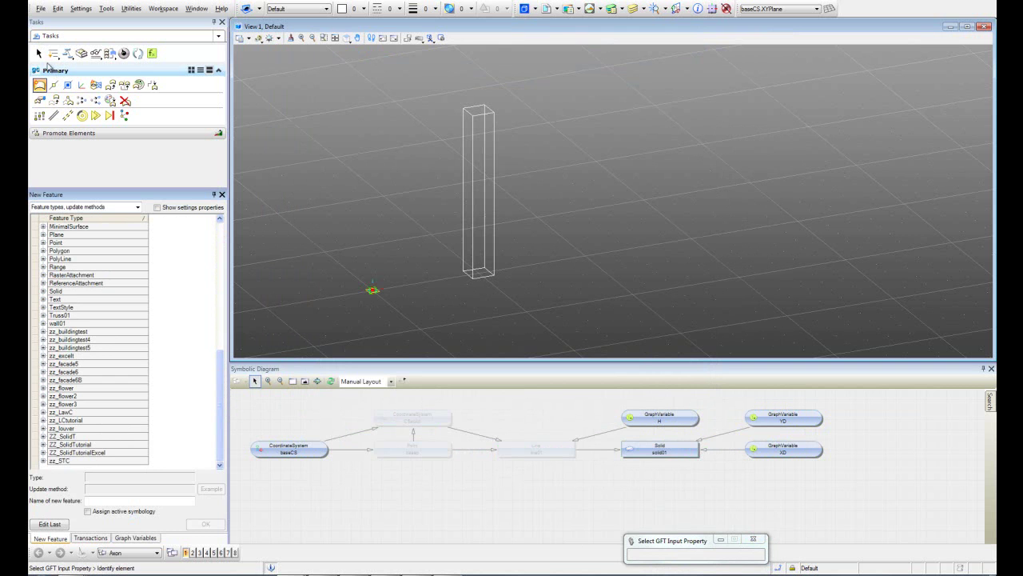
shift+middle_drag(430, 167, 469, 159)
middle_drag(418, 224, 475, 215)
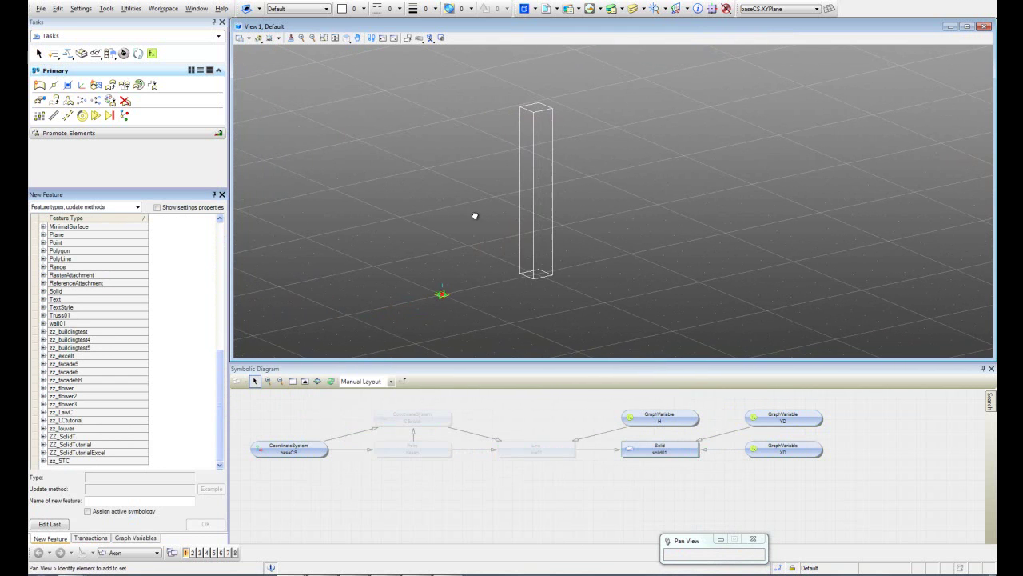